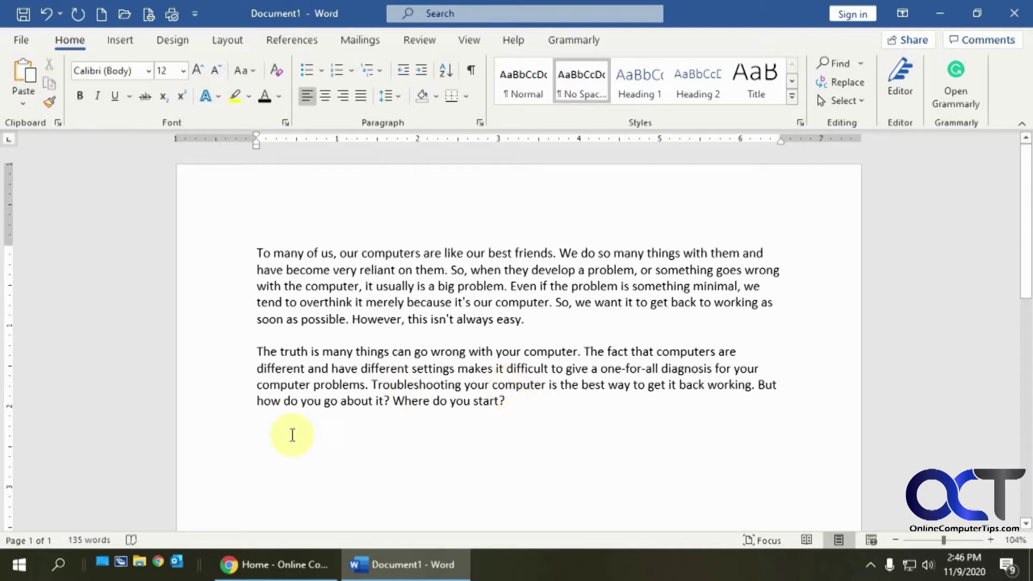
# - Launch Character Map by searching 'characte' from the Start menu
pyautogui.click(22, 565)
pyautogui.write('c')
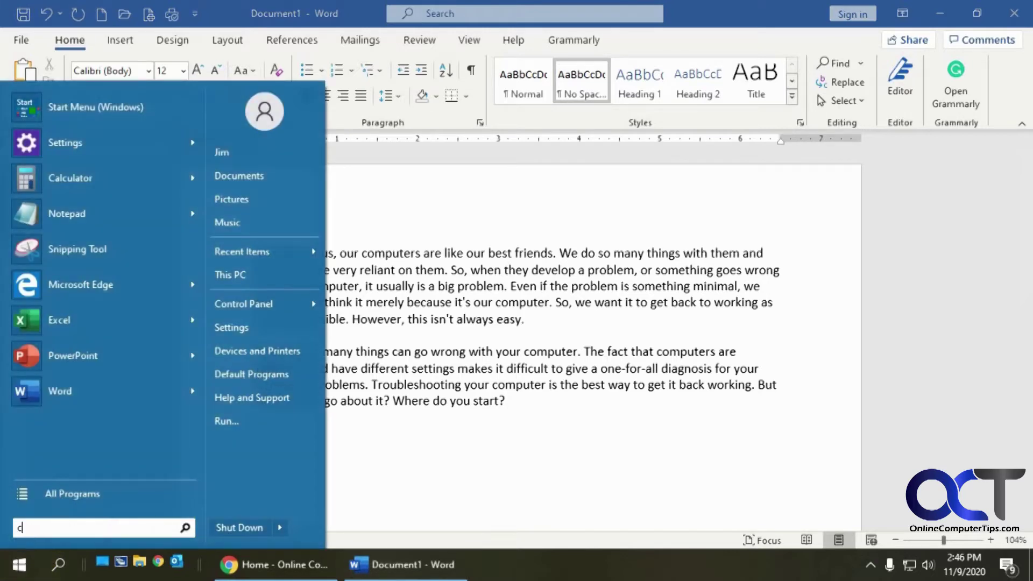
pyautogui.write('hara')
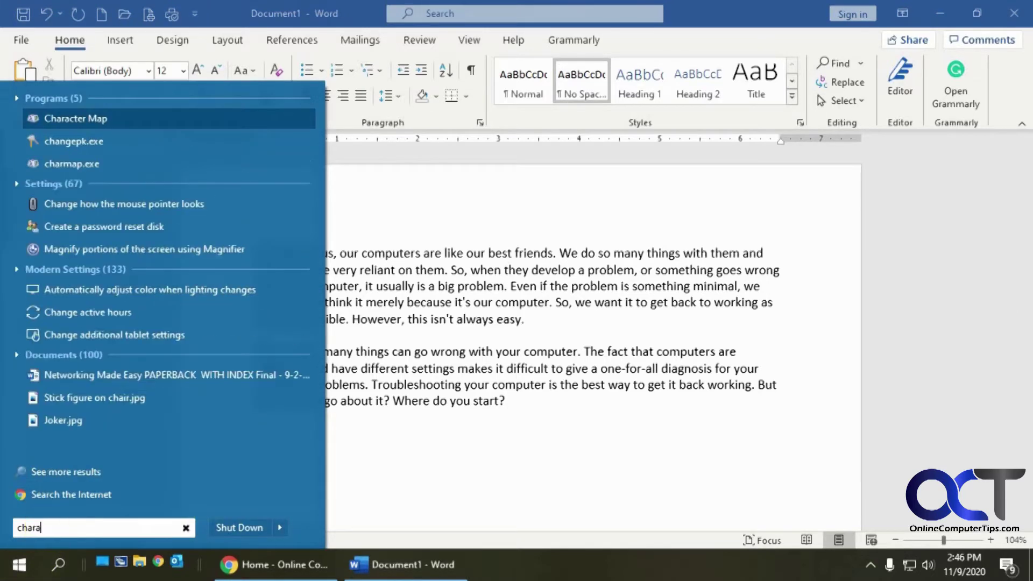
pyautogui.write('cte')
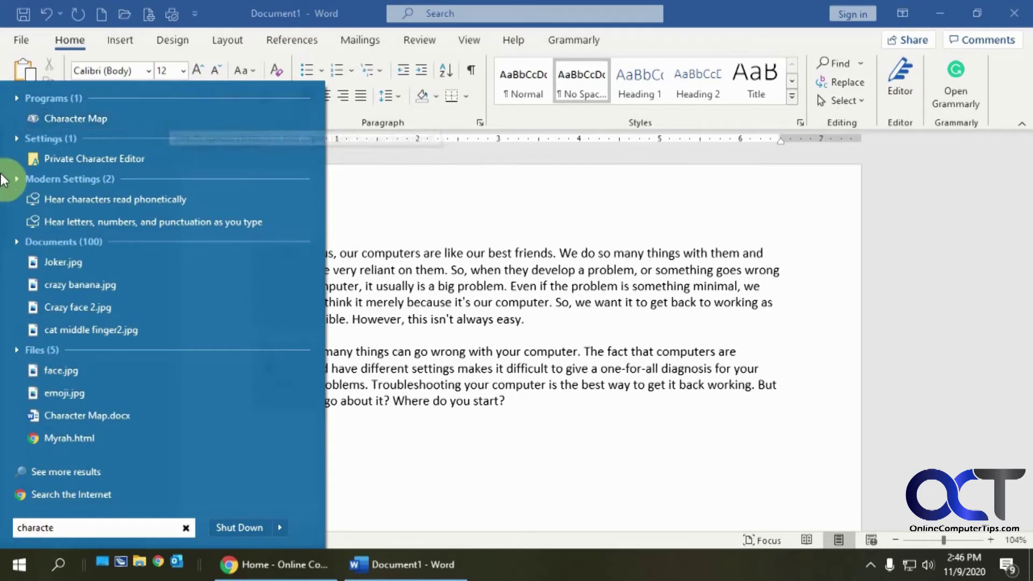
pyautogui.click(57, 119)
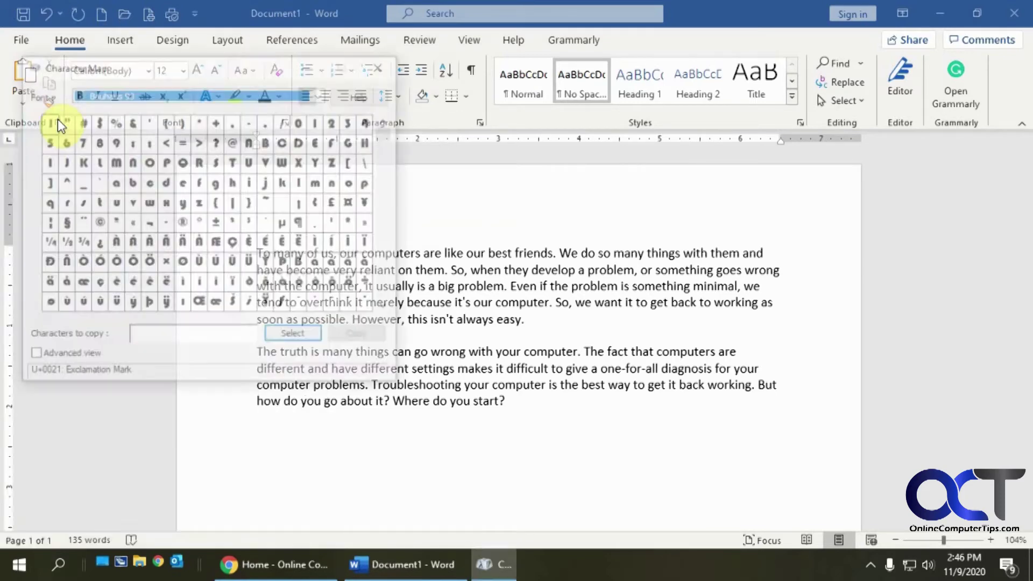
# - Move Character Map beside the text and preview the Bahnschrift SemiBold, Bebas Neue Light and Bell MT fonts
pyautogui.moveTo(273, 67); pyautogui.dragTo(313, 136)
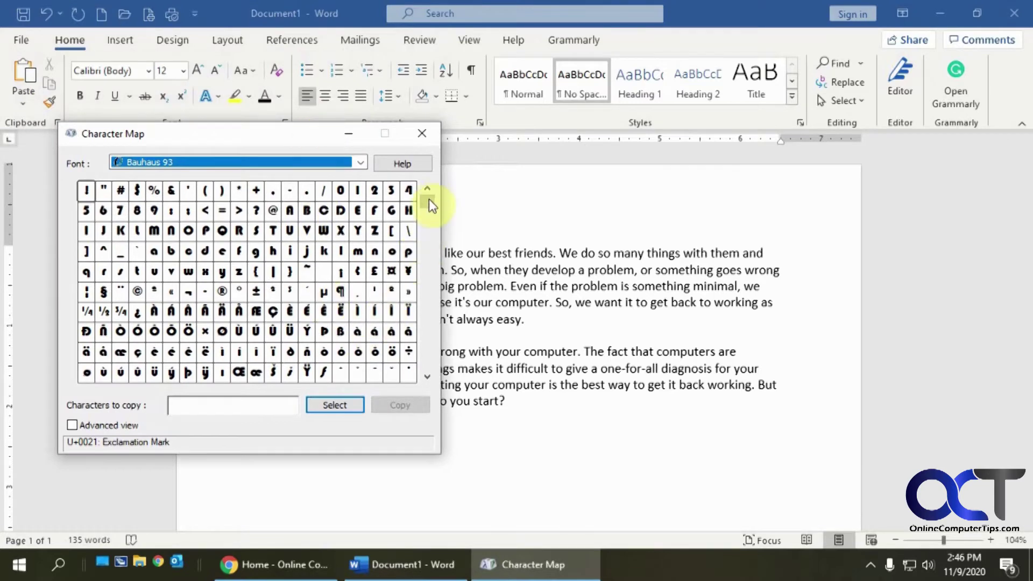
pyautogui.click(361, 163)
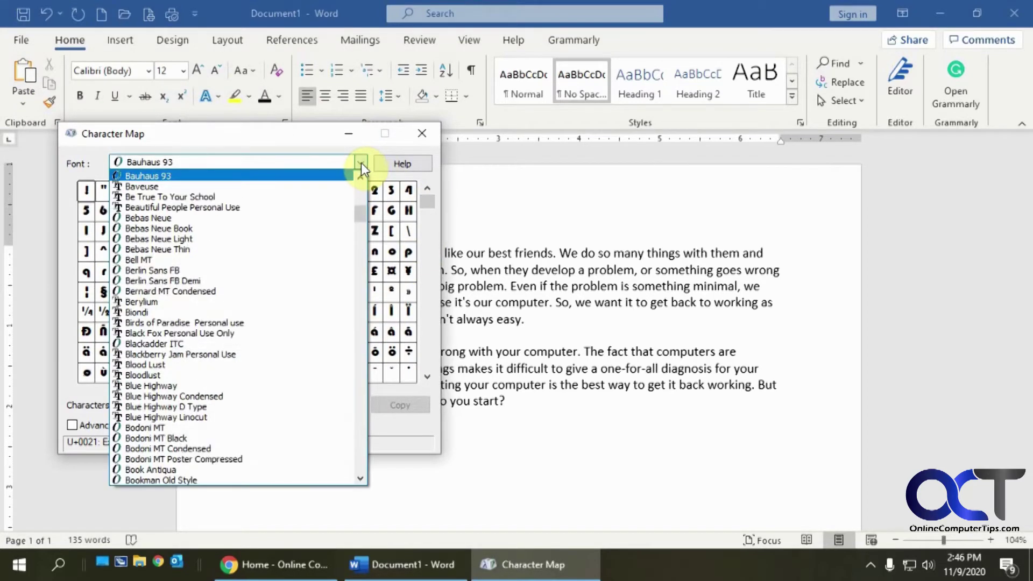
pyautogui.moveTo(360, 218)
pyautogui.mouseDown()
pyautogui.moveTo(371, 350)
pyautogui.moveTo(357, 455)
pyautogui.moveTo(364, 202)
pyautogui.mouseUp()
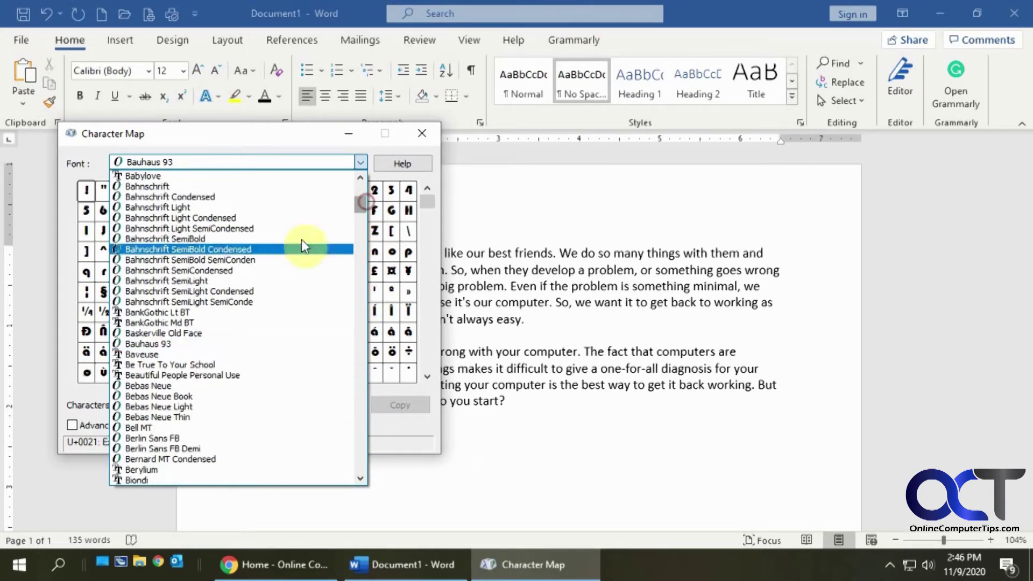
pyautogui.click(257, 260)
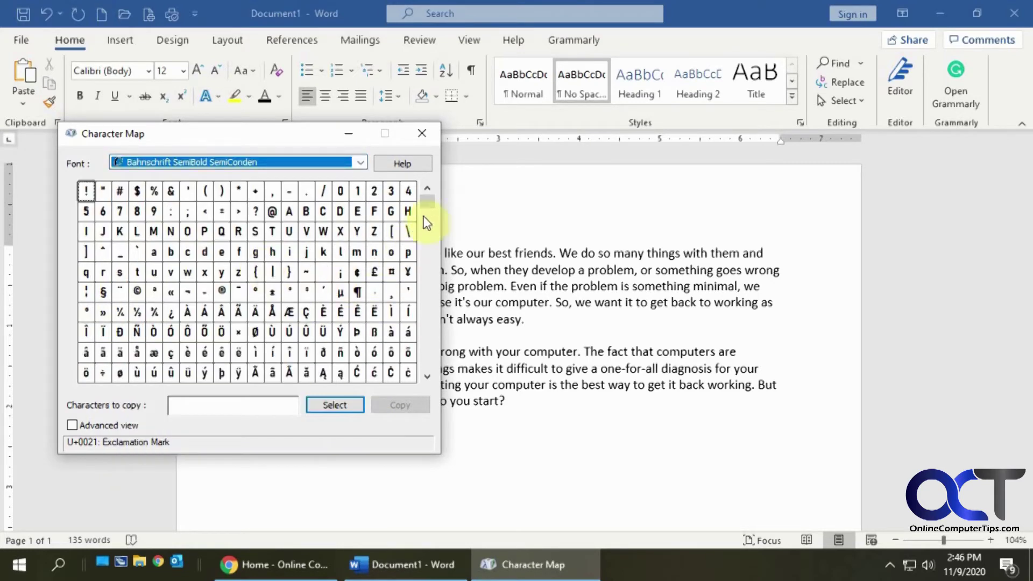
pyautogui.click(360, 162)
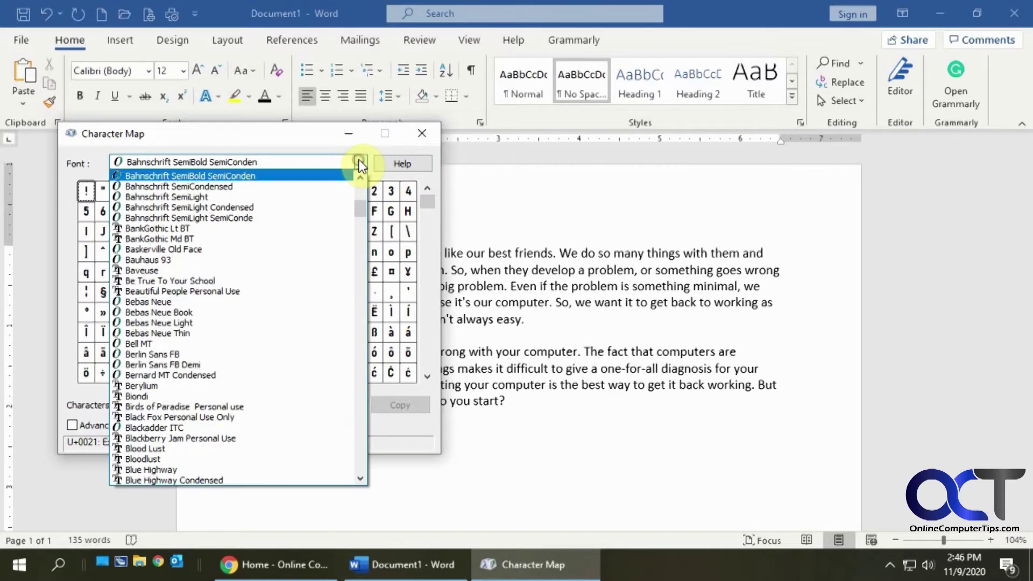
pyautogui.click(207, 322)
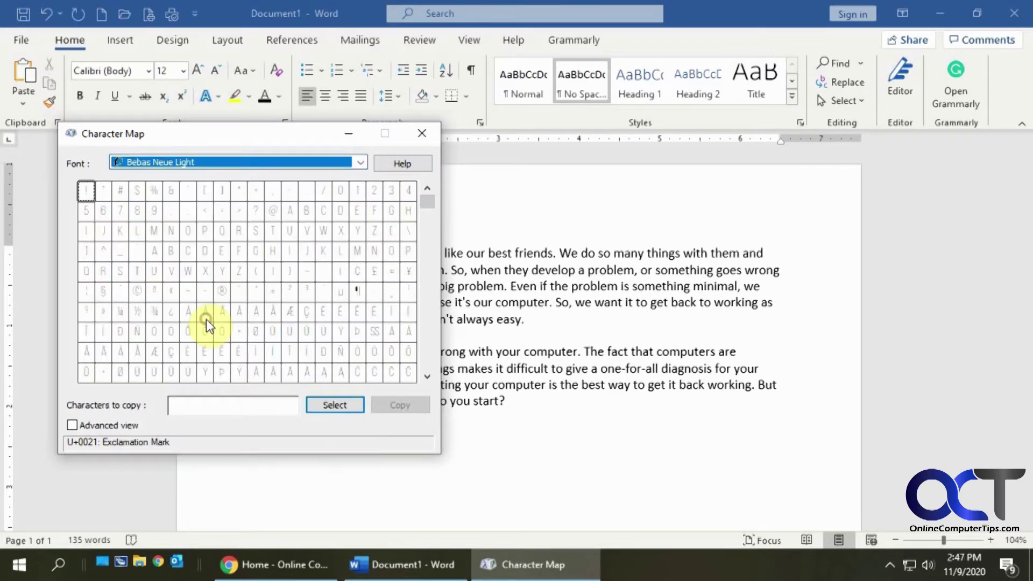
pyautogui.click(358, 167)
pyautogui.click(281, 200)
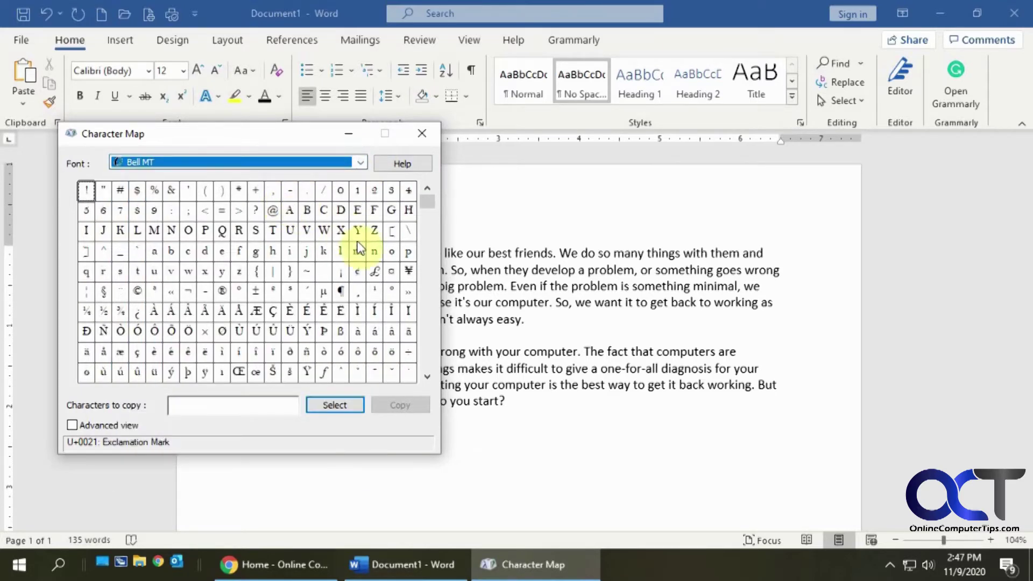
# - Switch the font to AlphaClouds, then to Arial
pyautogui.moveTo(434, 231); pyautogui.dragTo(429, 187)
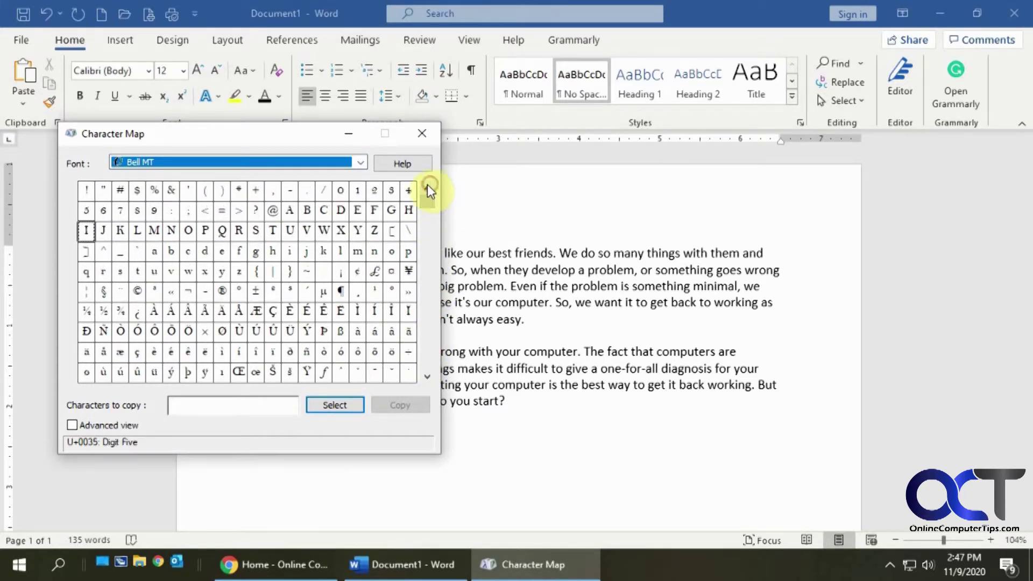
pyautogui.click(361, 162)
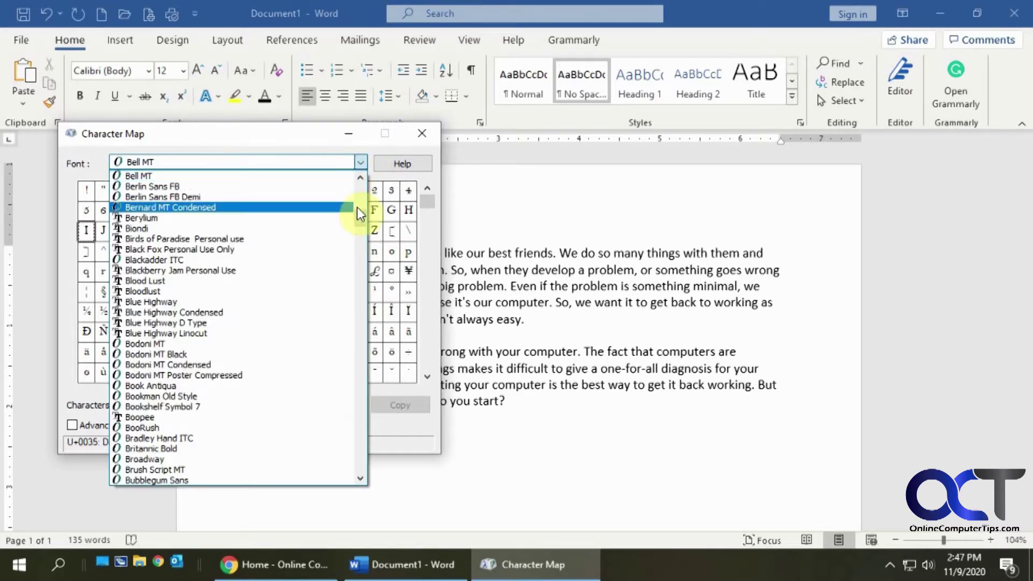
pyautogui.moveTo(360, 210); pyautogui.dragTo(339, 184)
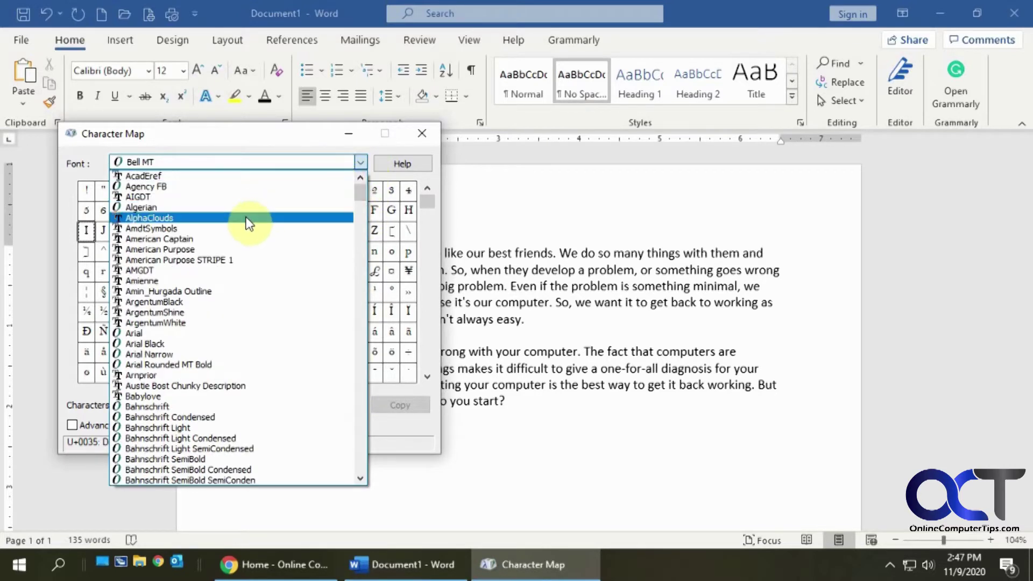
pyautogui.click(248, 221)
pyautogui.click(360, 162)
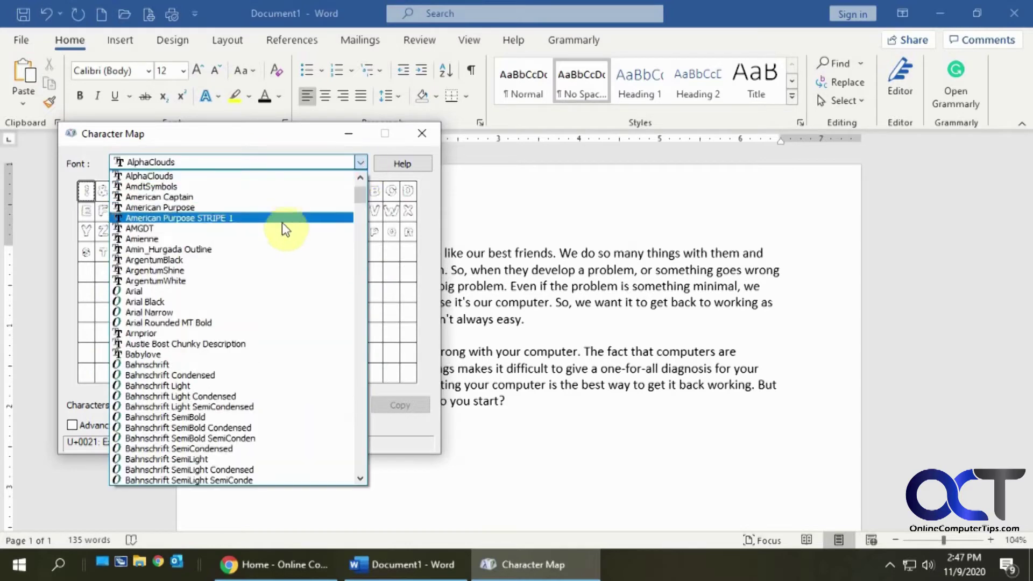
pyautogui.click(228, 292)
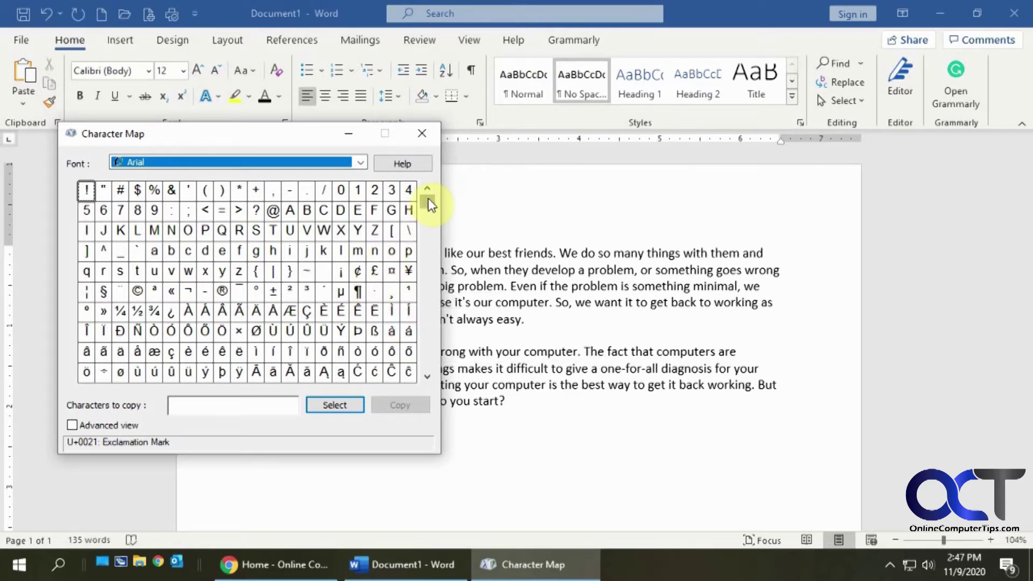
# - Scroll Arial's character grid down to the symbols containing the ™ sign
pyautogui.moveTo(428, 202); pyautogui.dragTo(427, 236)
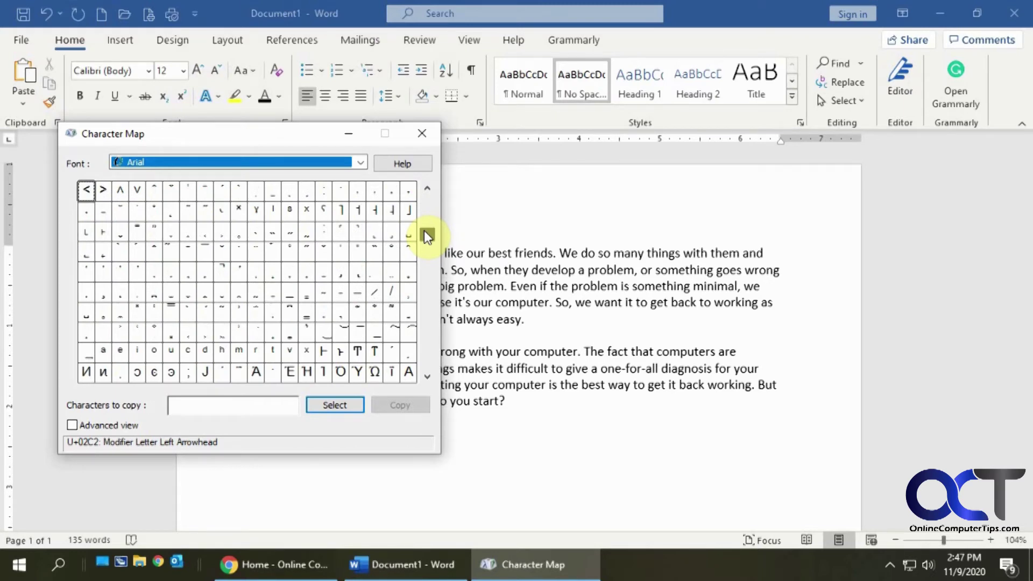
pyautogui.moveTo(428, 236); pyautogui.dragTo(421, 324)
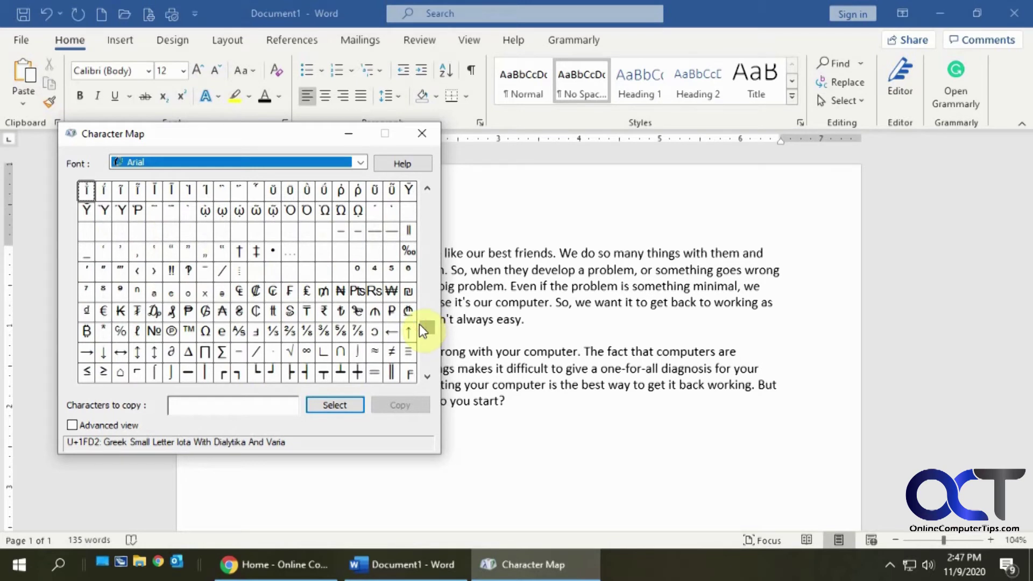
# - Select the ™ trade mark sign and copy it
pyautogui.click(192, 336)
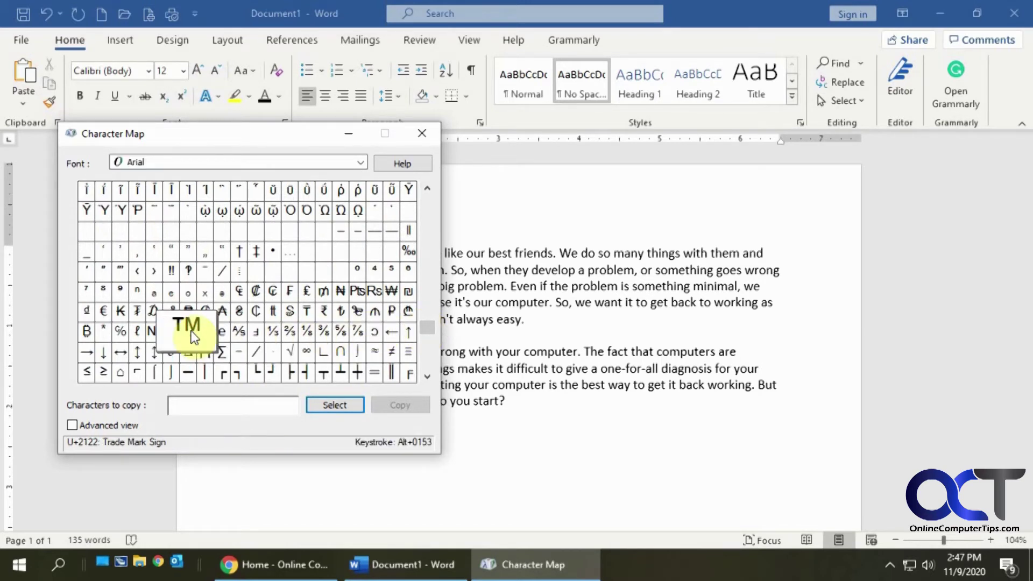
pyautogui.click(331, 407)
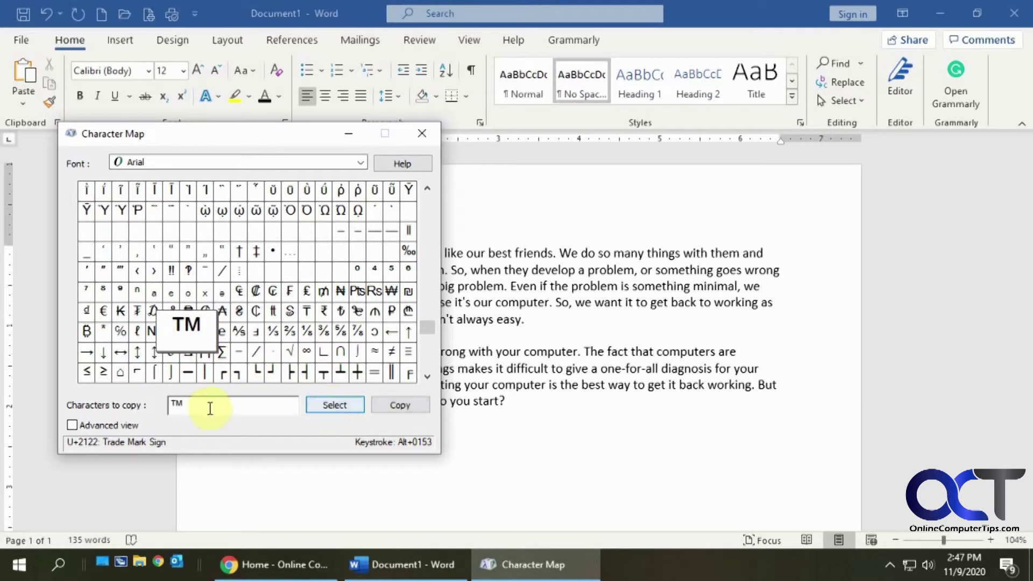
pyautogui.click(399, 406)
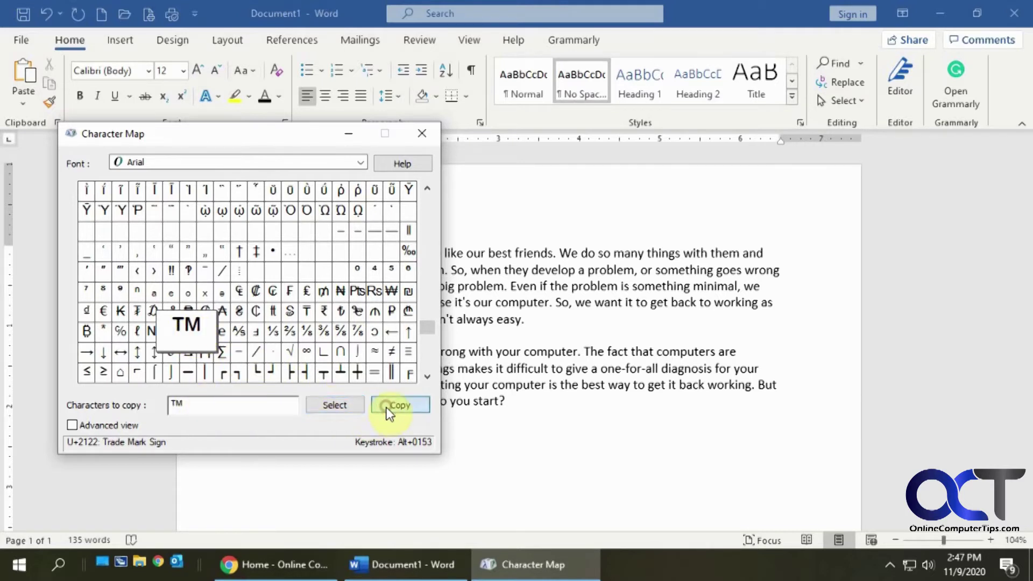
# - Paste ™ after 'easy' in Word as Keep Text Only, then return to Character Map
pyautogui.click(518, 401)
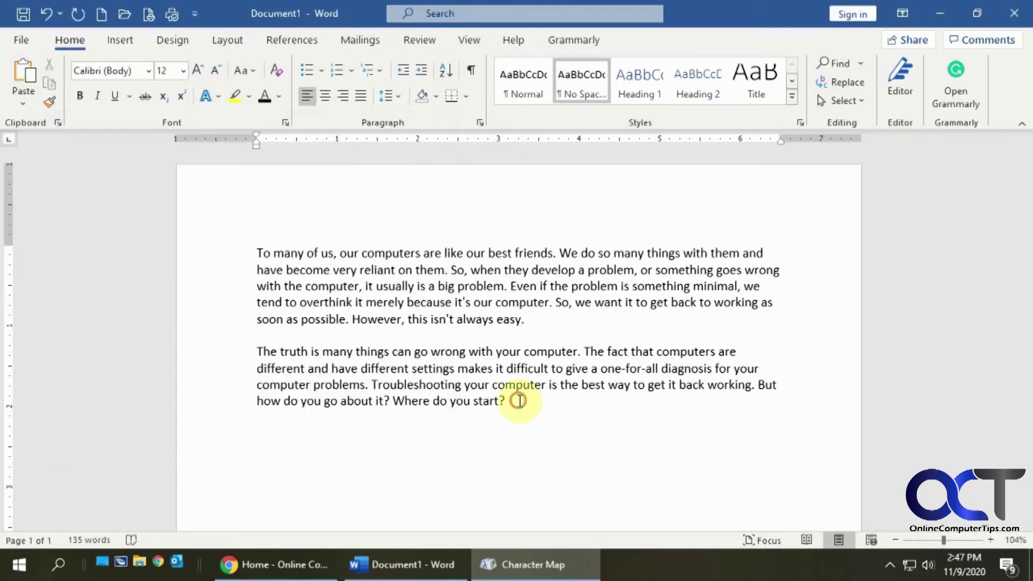
pyautogui.click(520, 320)
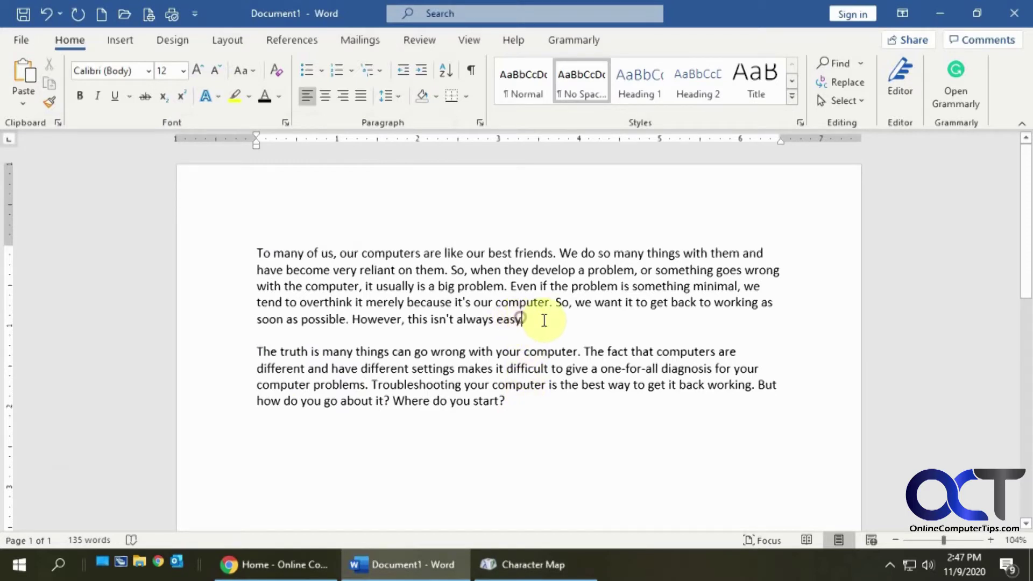
pyautogui.hotkey('ctrl', 'v')
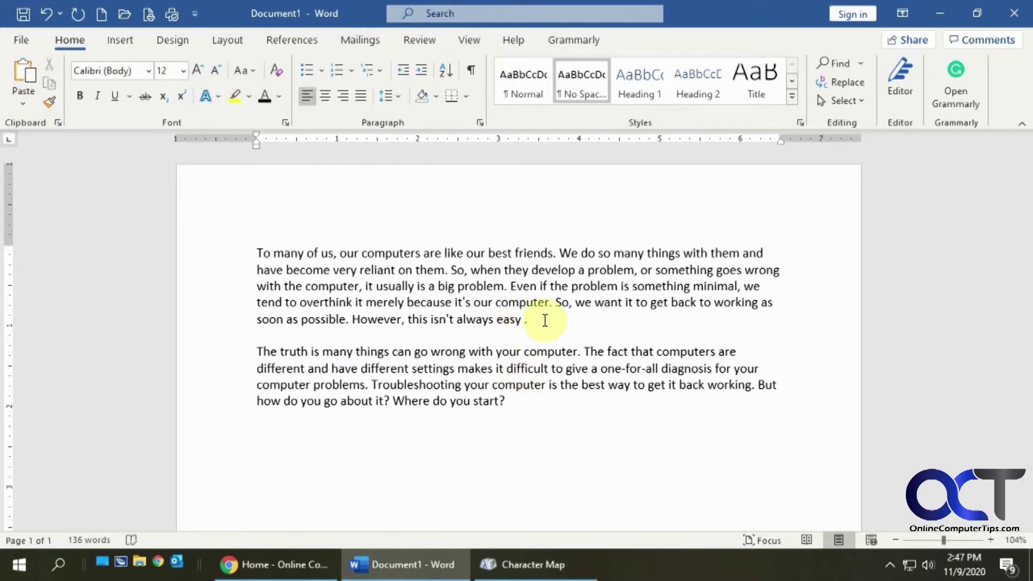
pyautogui.rightClick(525, 321)
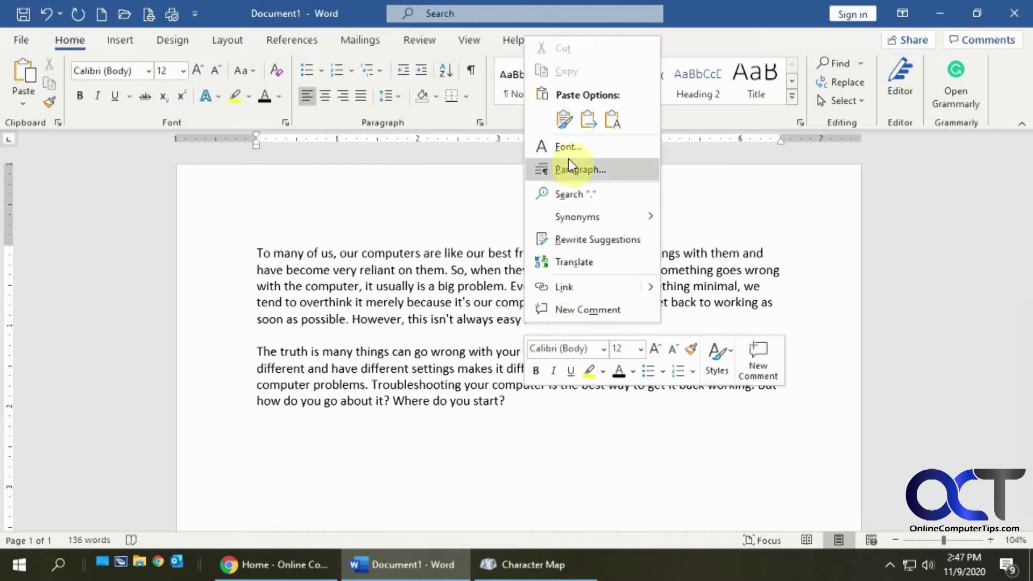
pyautogui.click(612, 122)
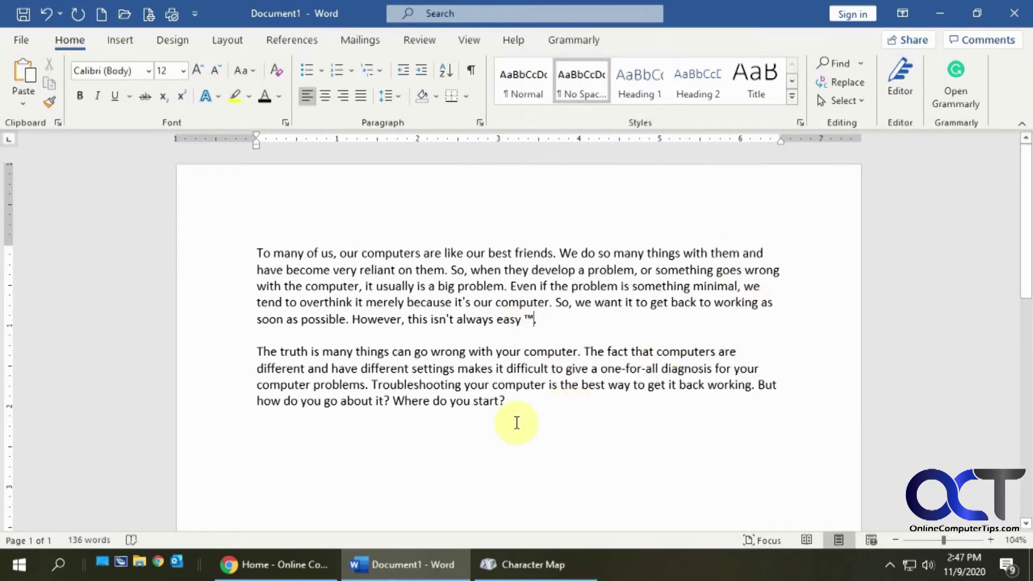
pyautogui.click(524, 564)
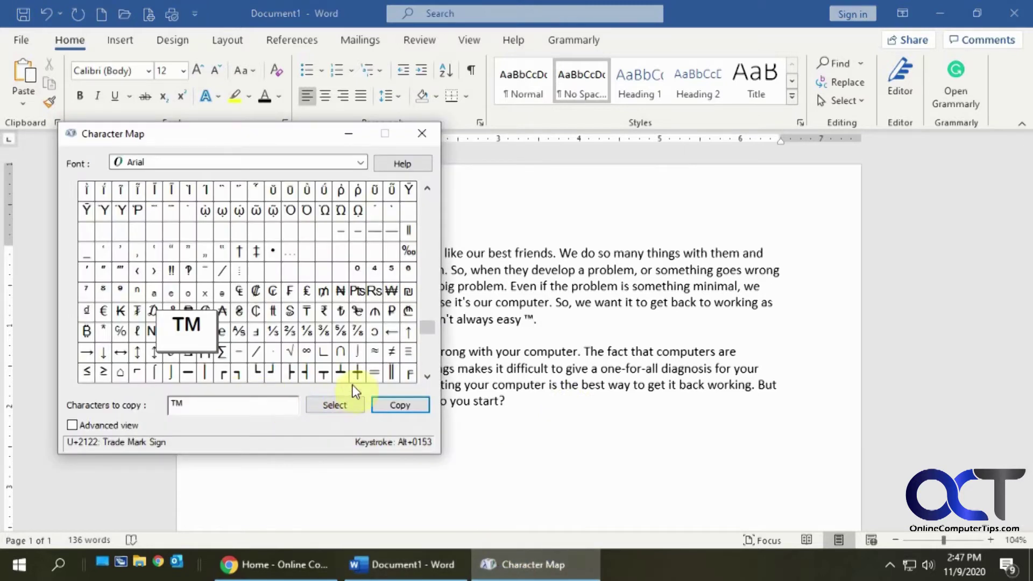
# - Replace the queued ™ with ₡, ⅝ and ─ and copy them
pyautogui.click(321, 405)
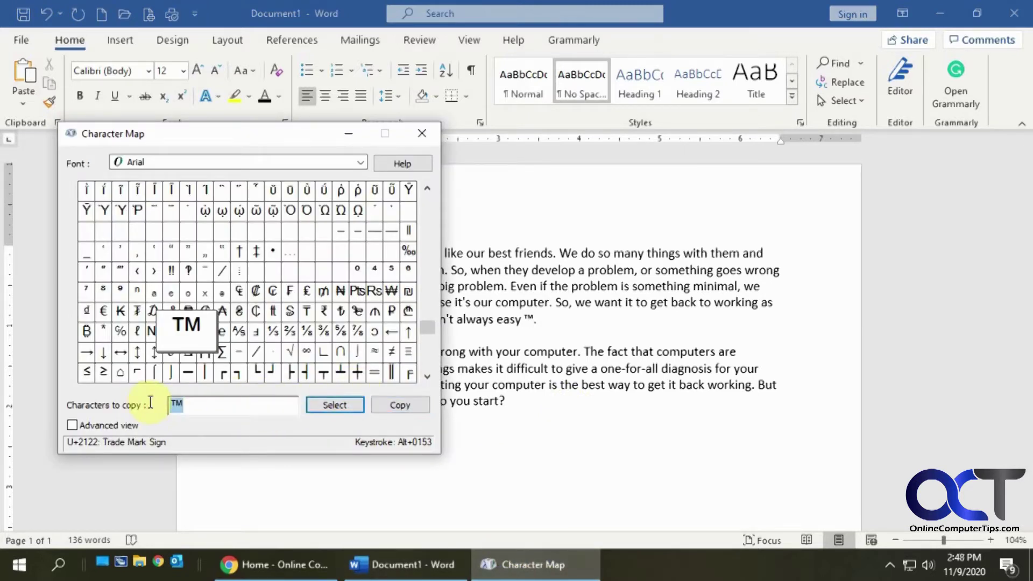
pyautogui.press('Delete')
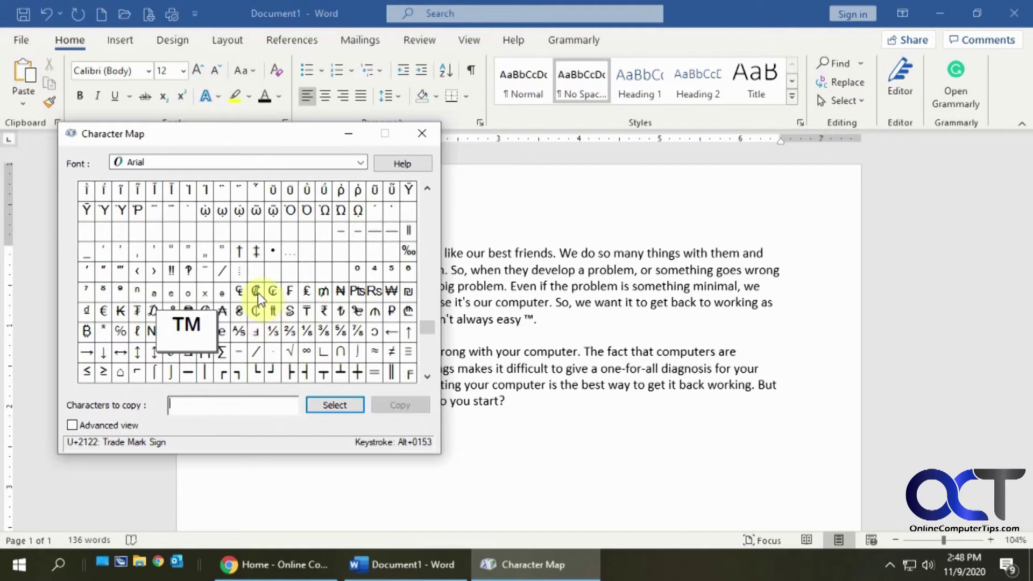
pyautogui.click(258, 293)
pyautogui.click(318, 405)
pyautogui.click(338, 340)
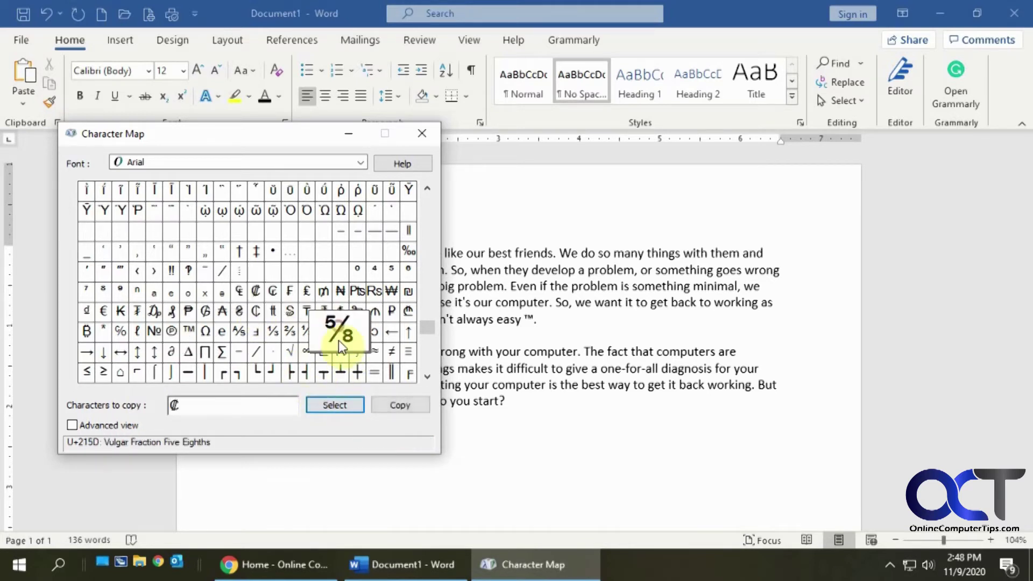
pyautogui.click(335, 405)
pyautogui.click(188, 372)
pyautogui.click(335, 405)
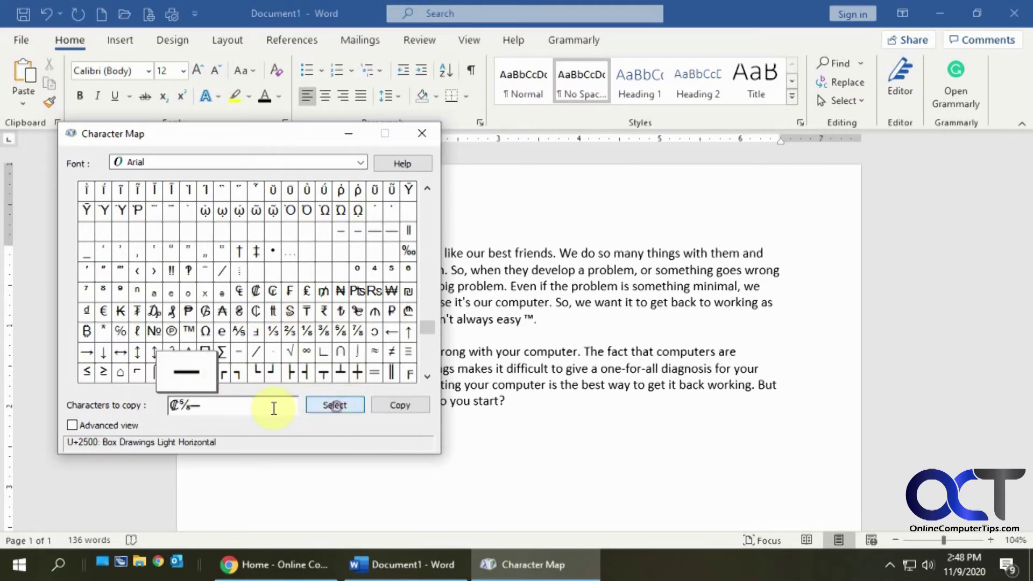
pyautogui.click(392, 406)
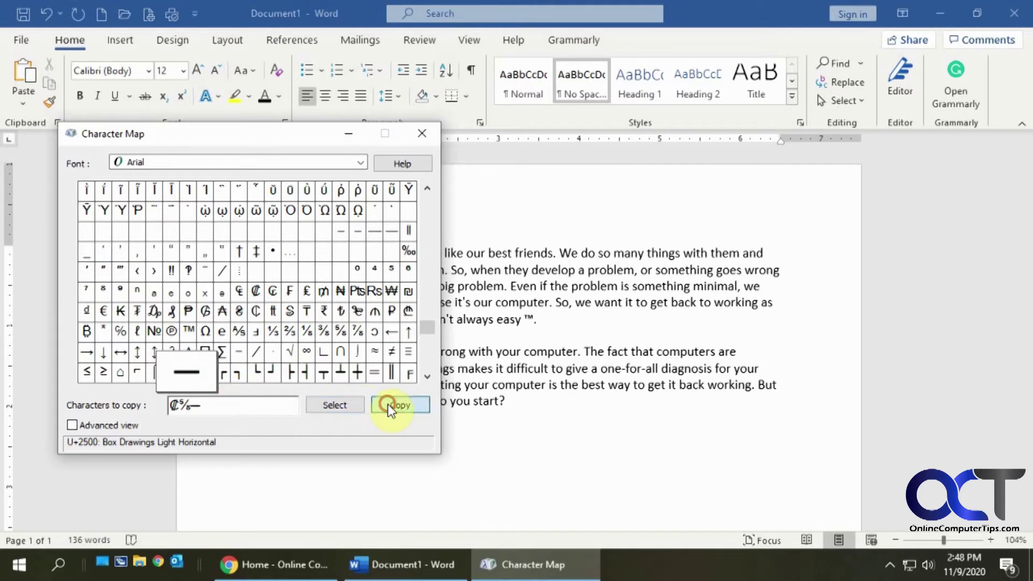
# - Paste ₡⅝─ into a new paragraph after 'Where do you start?' in Word
pyautogui.click(532, 405)
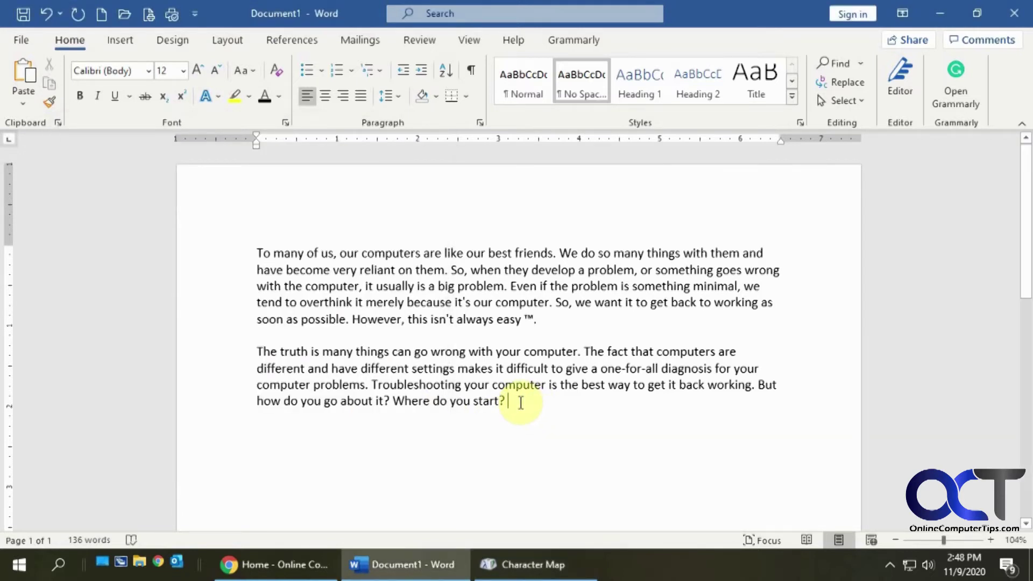
pyautogui.press('Return')
pyautogui.hotkey('ctrl', 'v')
pyautogui.click(518, 564)
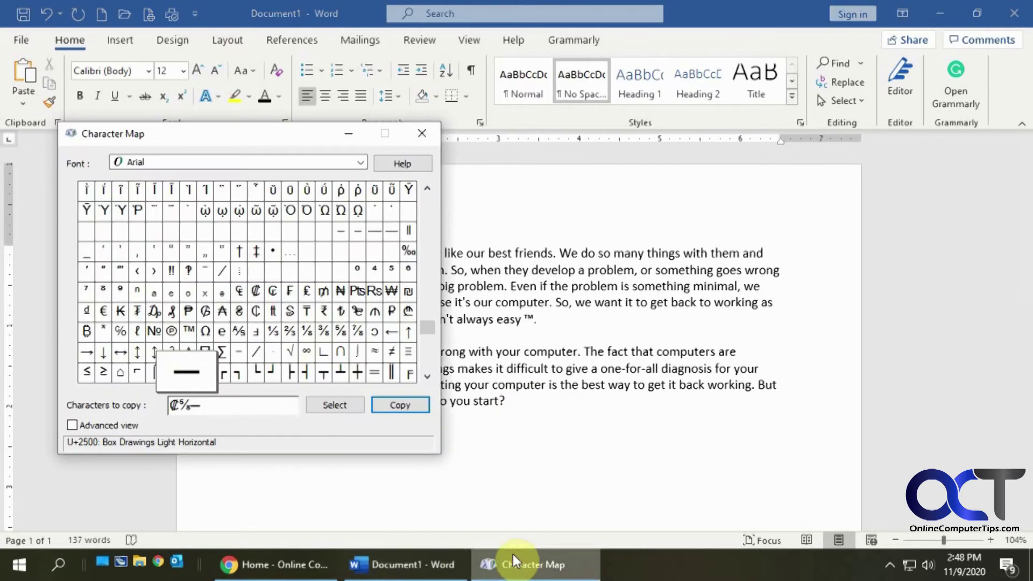
# - Turn on Advanced view and delete the queued ₡⅝─ from Characters to copy
pyautogui.click(233, 406)
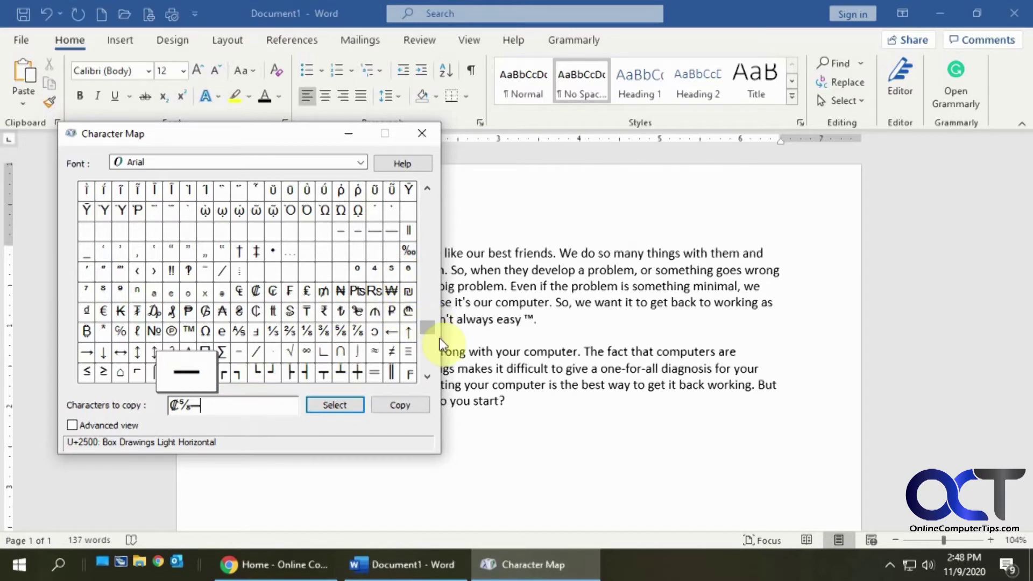
pyautogui.click(73, 425)
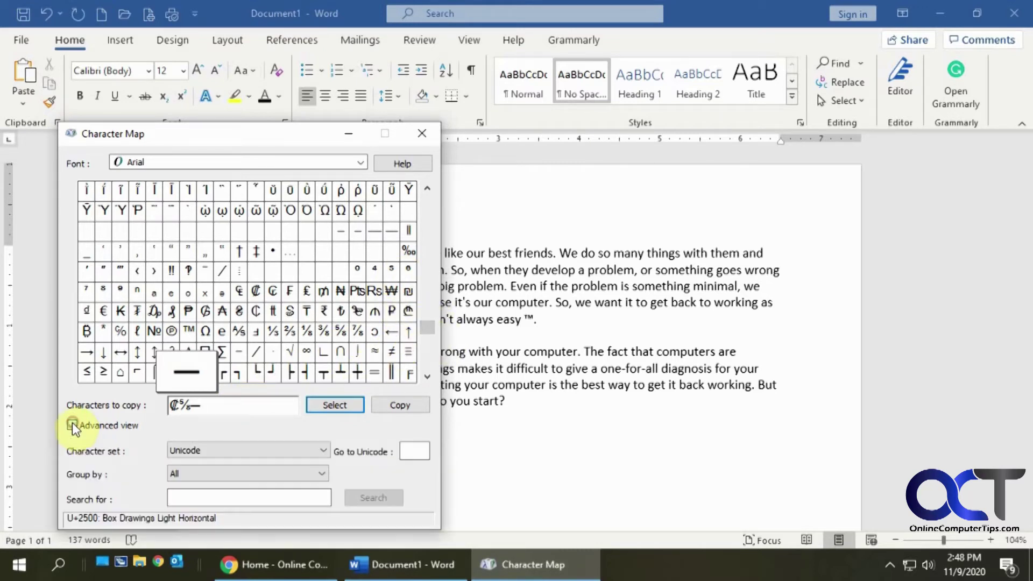
pyautogui.moveTo(229, 407); pyautogui.dragTo(171, 405)
pyautogui.press('BackSpace')
# - Search characters for 'bullet' and copy the round bullet •
pyautogui.click(244, 503)
pyautogui.click(239, 495)
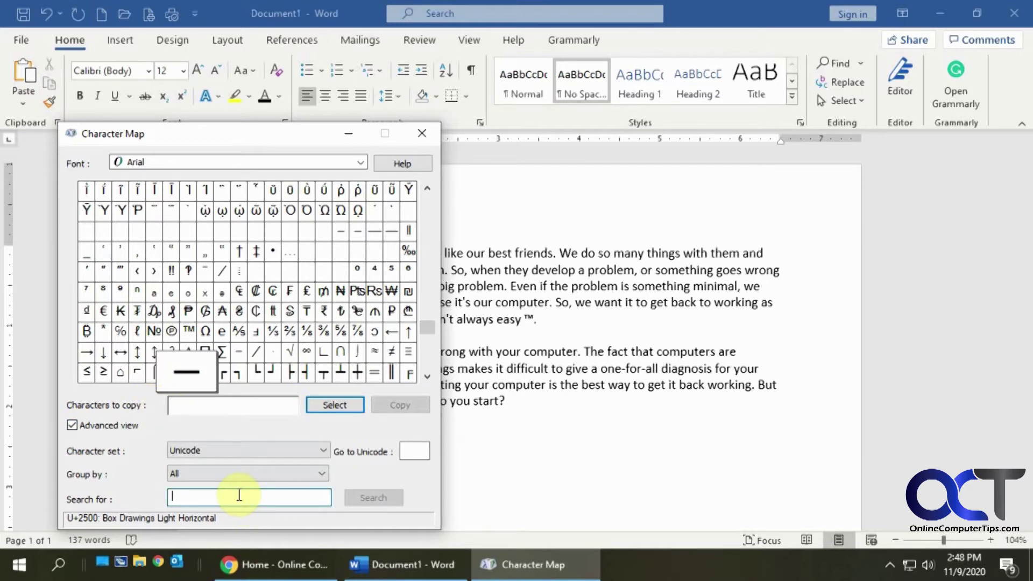
pyautogui.write('bul')
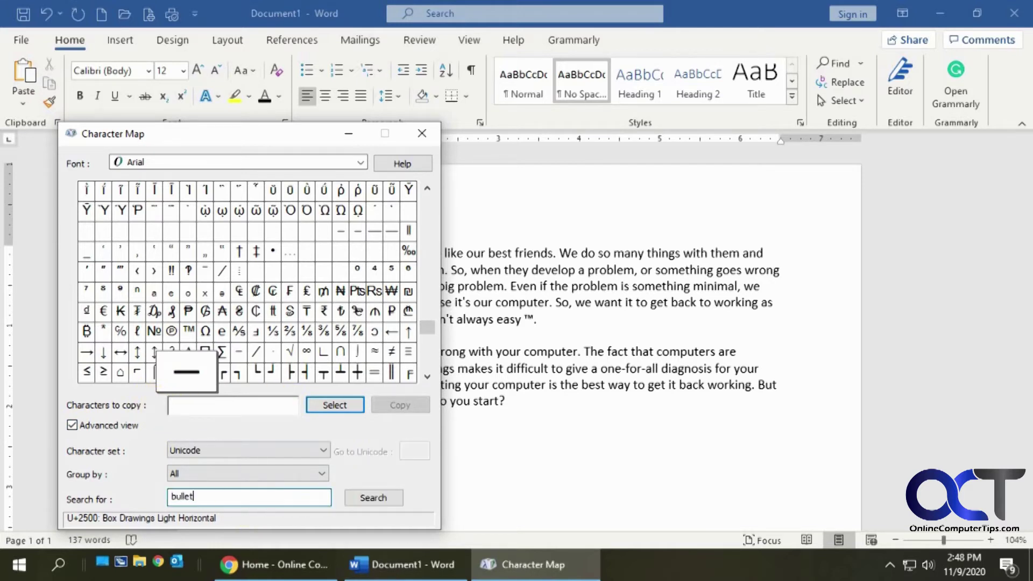
pyautogui.write('let')
pyautogui.click(371, 498)
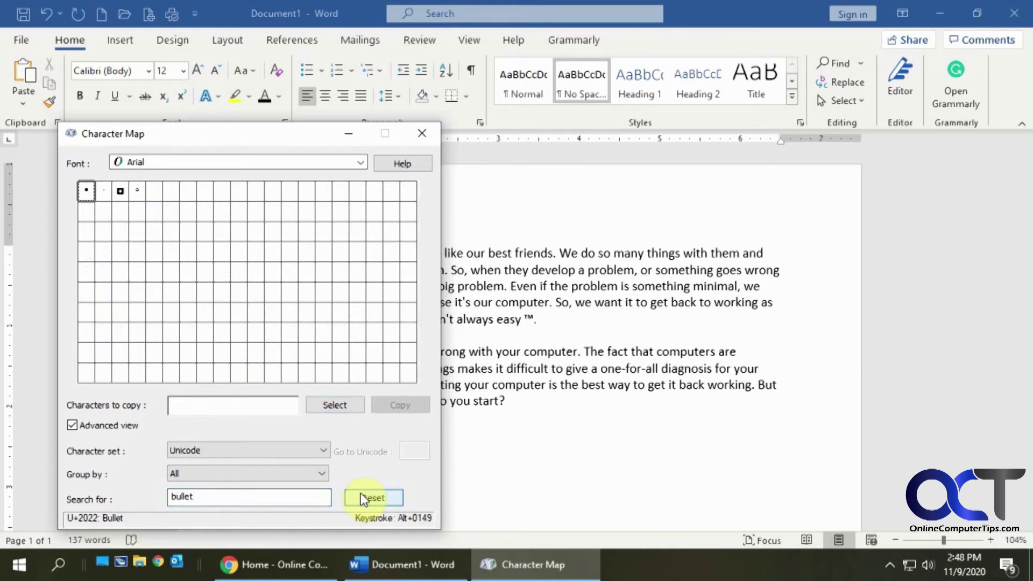
pyautogui.click(88, 189)
pyautogui.click(331, 408)
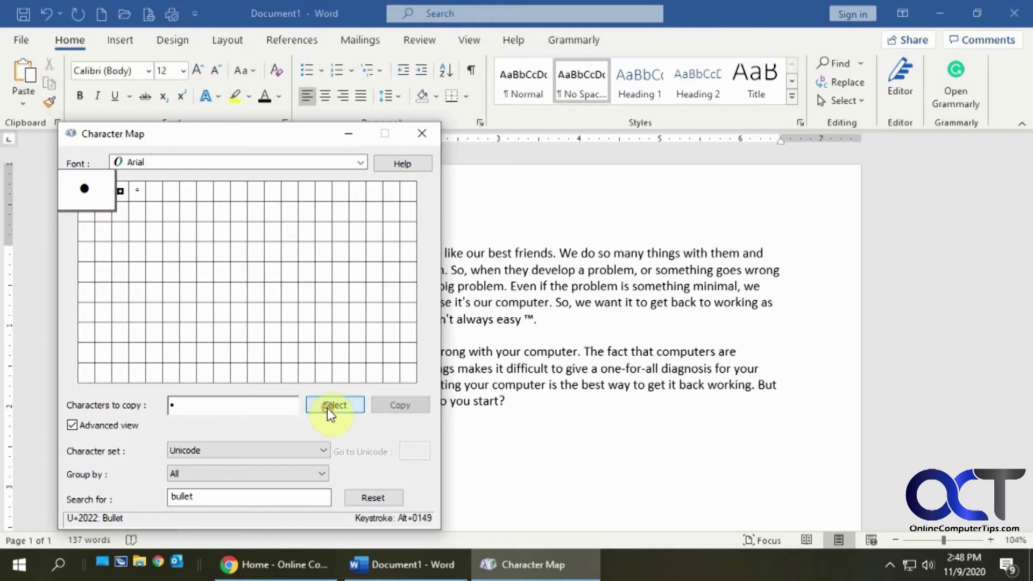
pyautogui.click(393, 408)
# - Paste the bullet before 'how do you go about it?' in Word, removing the extra line break
pyautogui.click(511, 400)
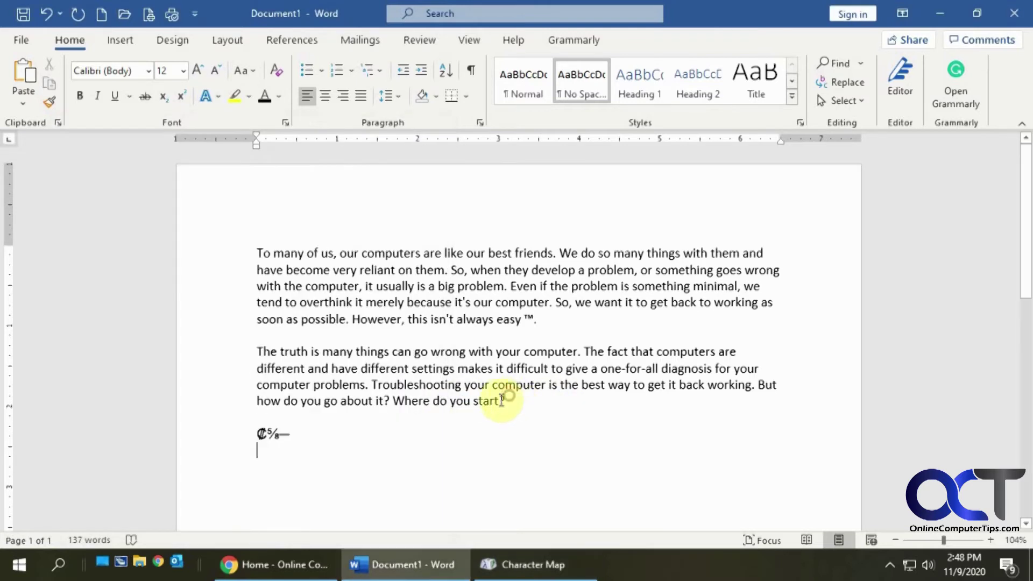
pyautogui.click(258, 400)
pyautogui.press('Return')
pyautogui.hotkey('ctrl', 'v')
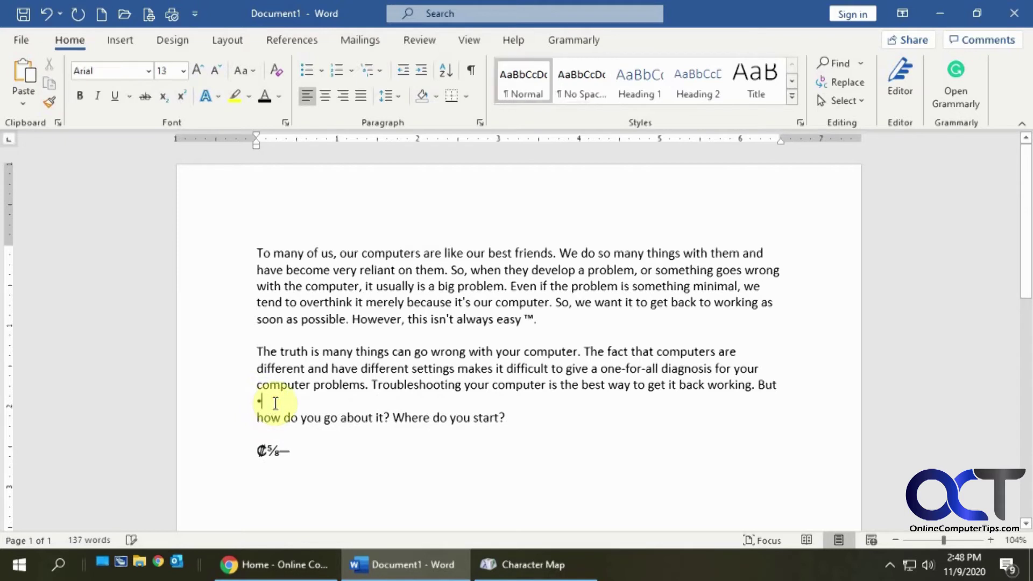
pyautogui.press('Delete')
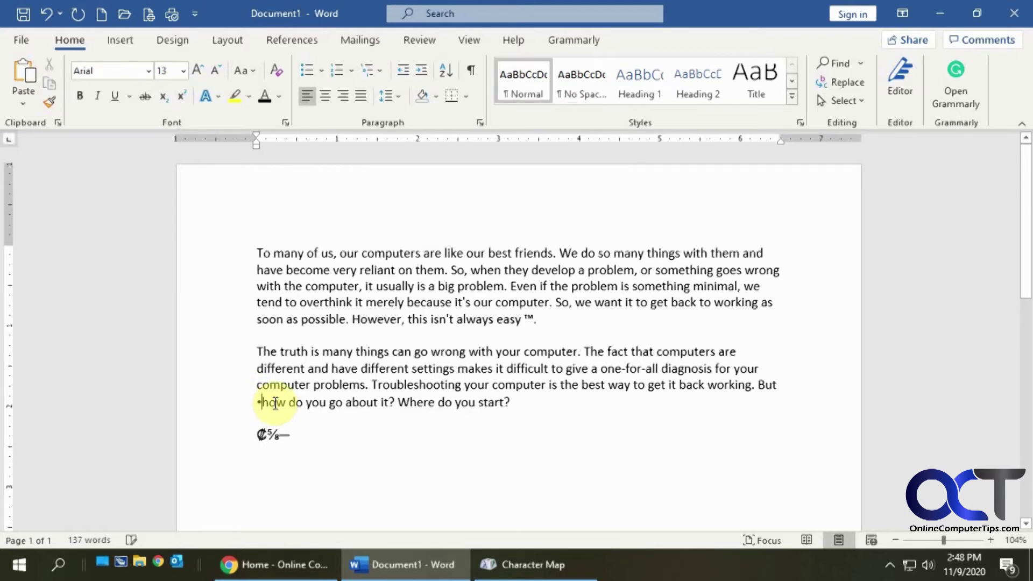
pyautogui.click(511, 560)
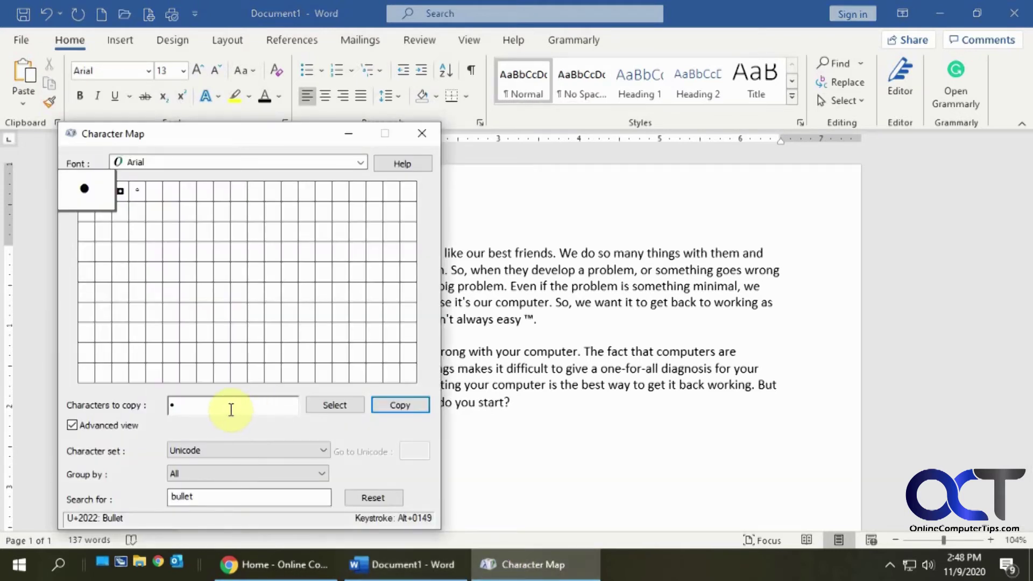
# - Clear the queued bullet and search Arial for 'box' characters
pyautogui.moveTo(221, 406); pyautogui.dragTo(163, 398)
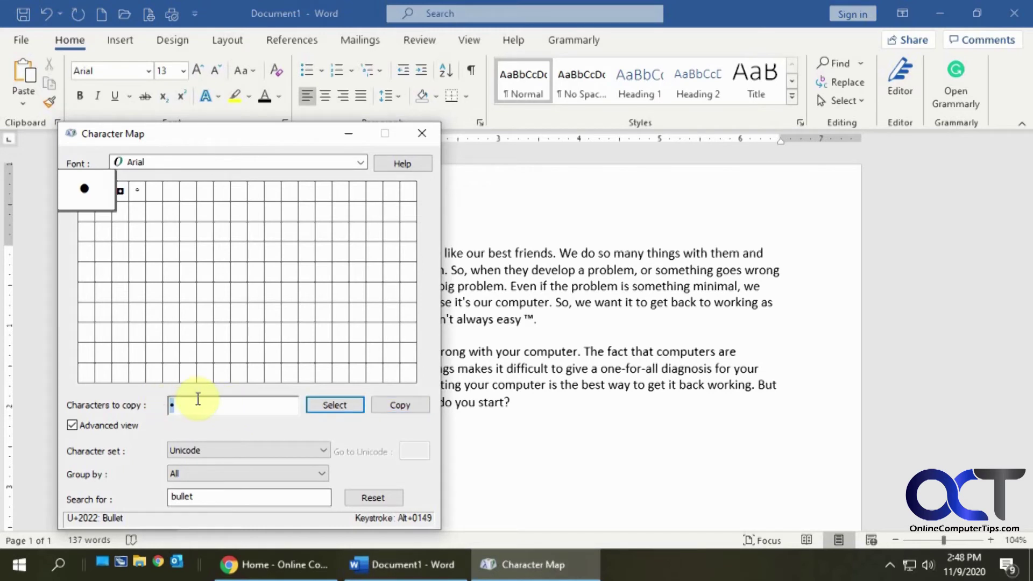
pyautogui.moveTo(217, 496); pyautogui.dragTo(162, 496)
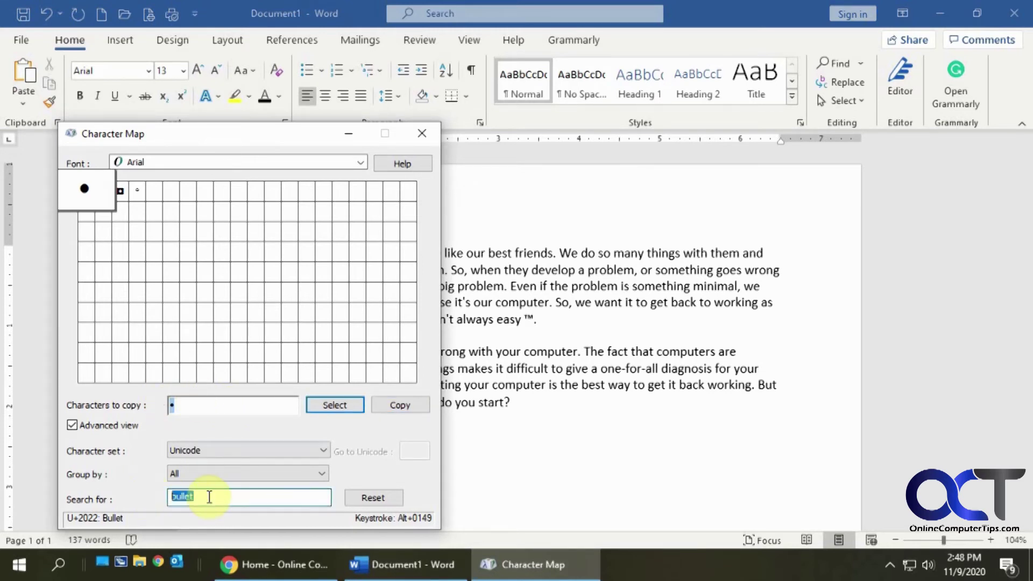
pyautogui.write('box')
pyautogui.click(357, 496)
pyautogui.click(254, 498)
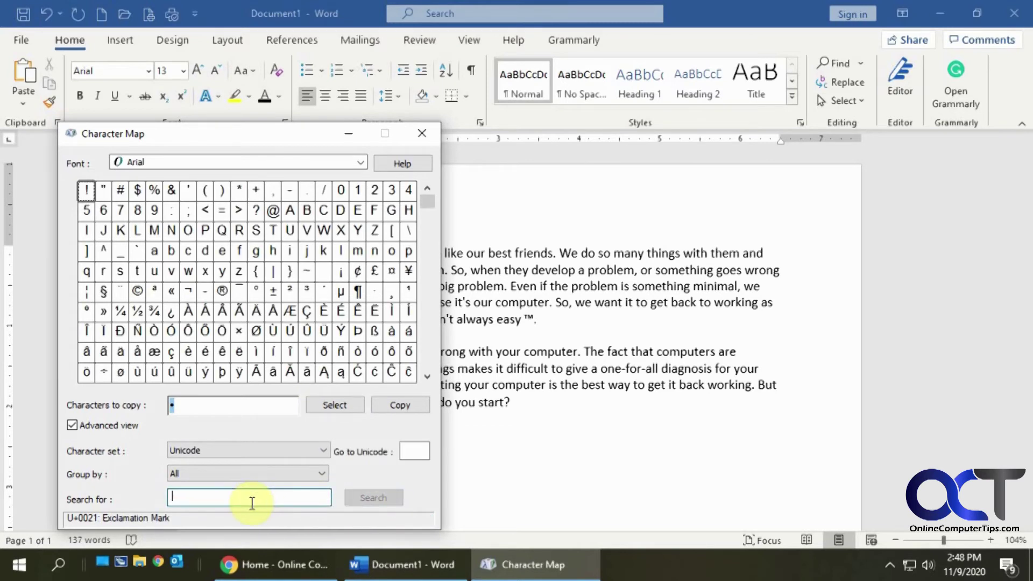
pyautogui.write('box')
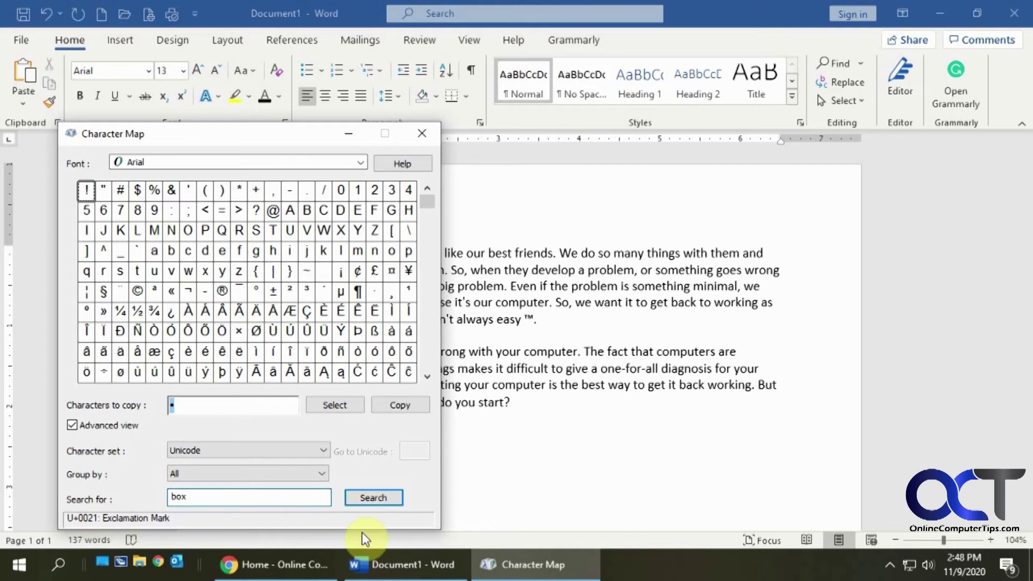
pyautogui.click(357, 495)
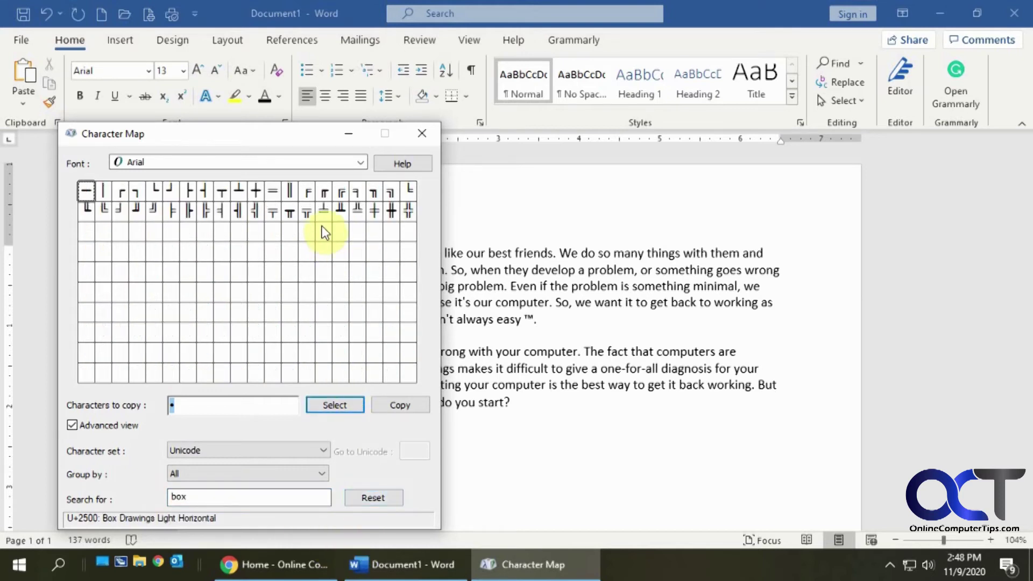
# - Switch the font to BankGothic Lt BT and rerun the box search, finding no matches
pyautogui.click(359, 162)
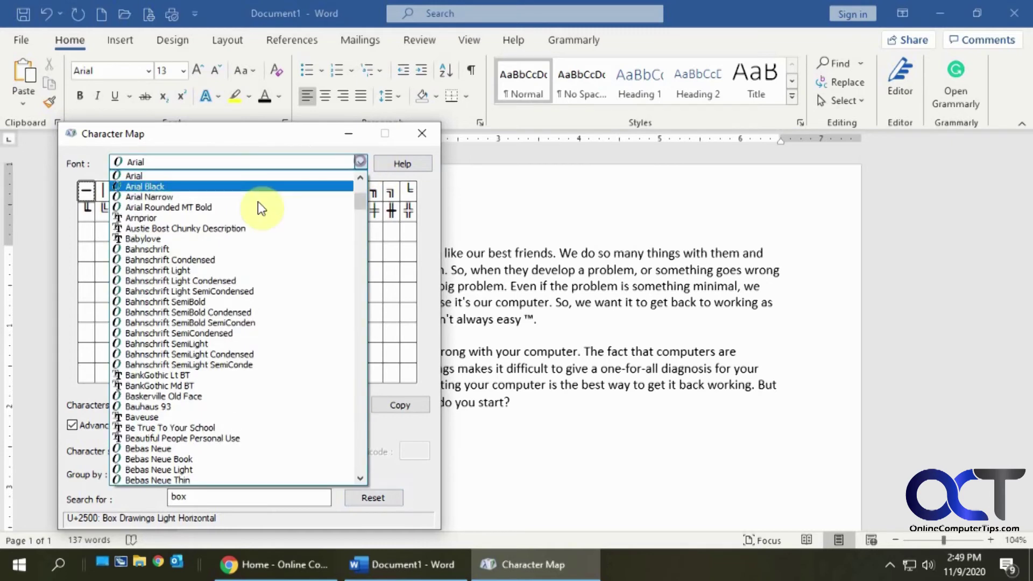
pyautogui.click(158, 375)
pyautogui.click(287, 502)
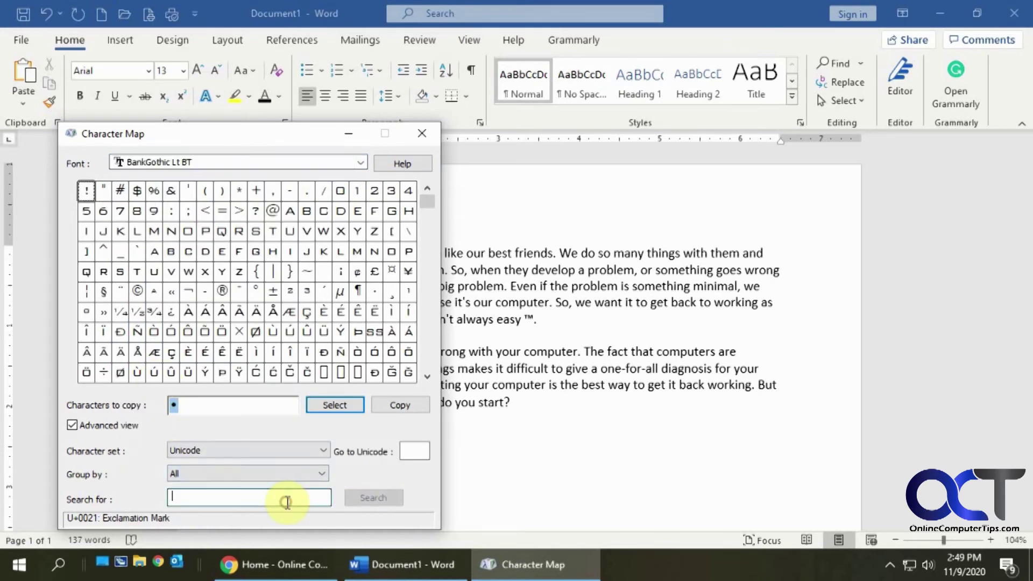
pyautogui.write('box')
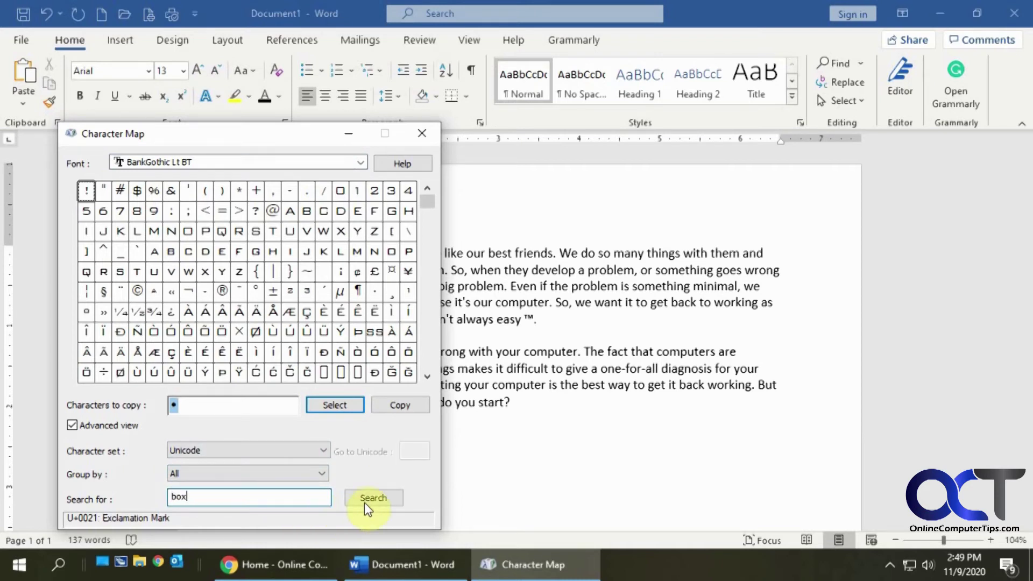
pyautogui.click(366, 500)
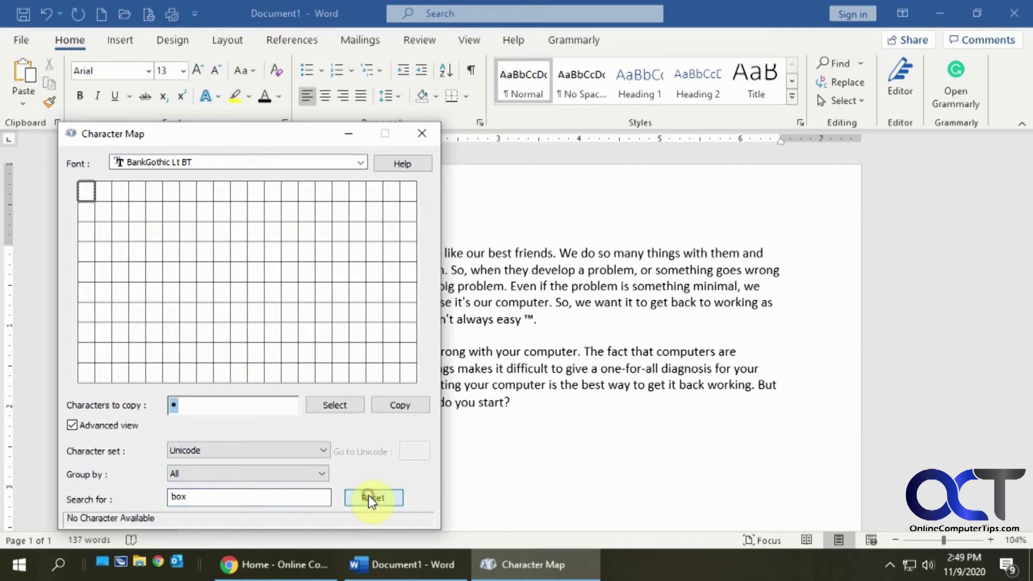
# - Switch the font to Book Antiqua and search it for 'box'
pyautogui.click(360, 163)
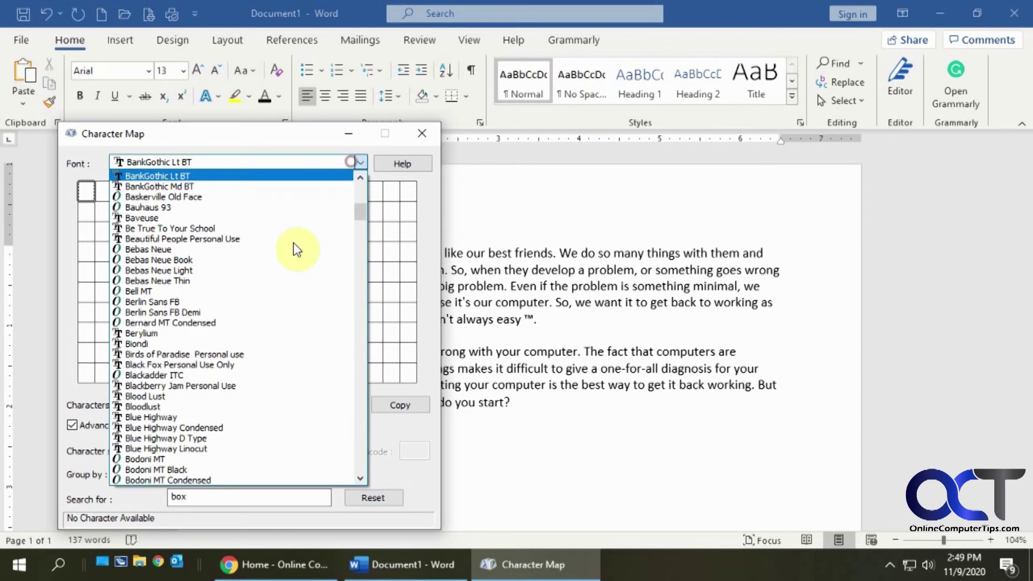
pyautogui.scroll(-2, 177, 425)
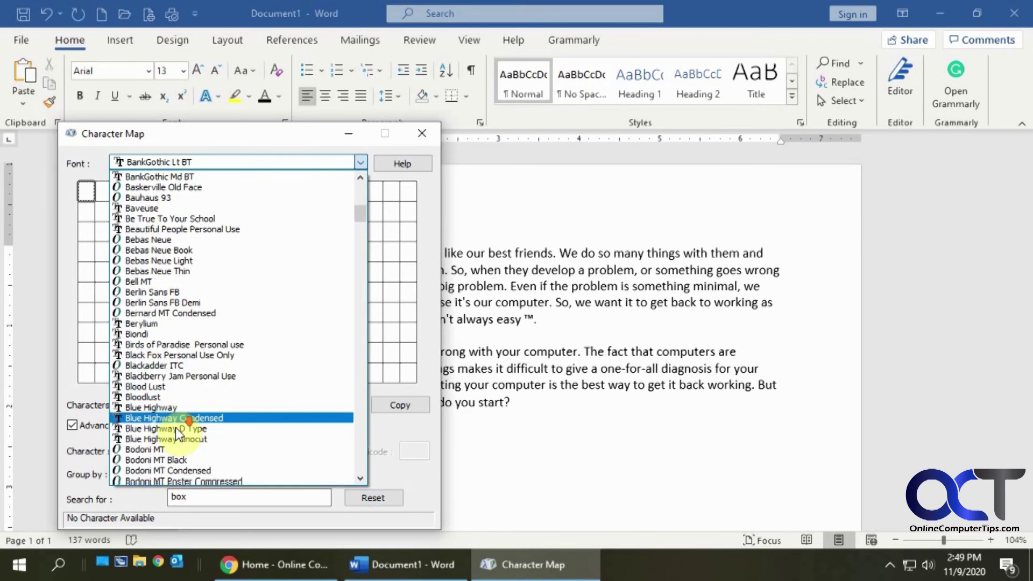
pyautogui.click(173, 437)
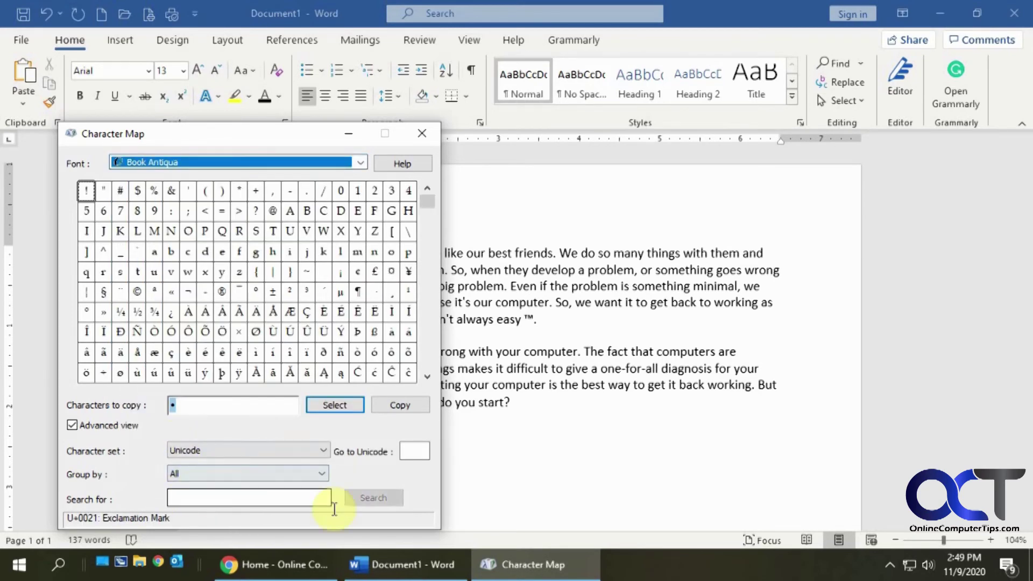
pyautogui.click(306, 496)
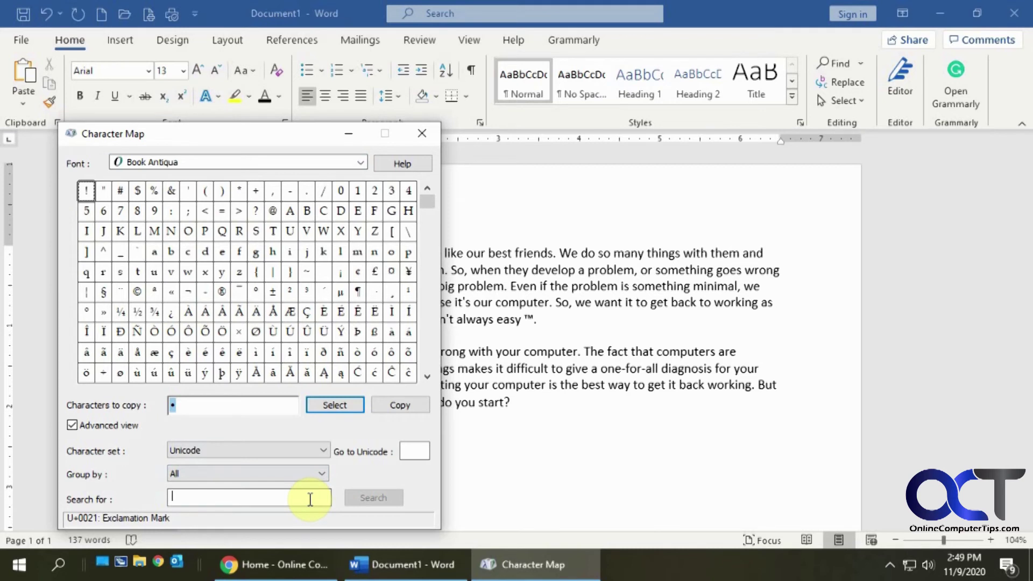
pyautogui.write('box')
pyautogui.click(376, 499)
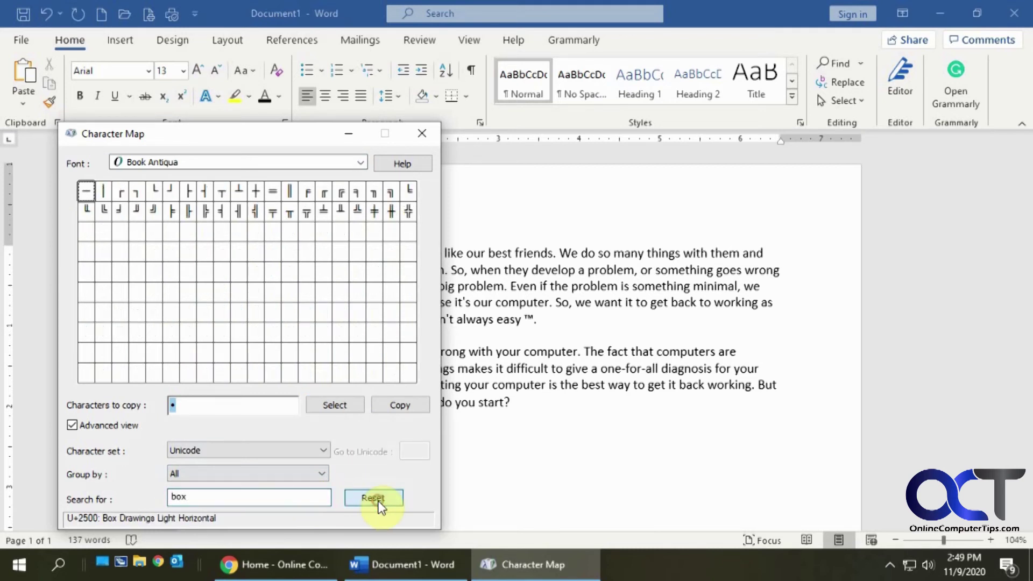
# - Replace the search term with 'cir', then reset to show the full character set
pyautogui.moveTo(253, 497); pyautogui.dragTo(128, 496)
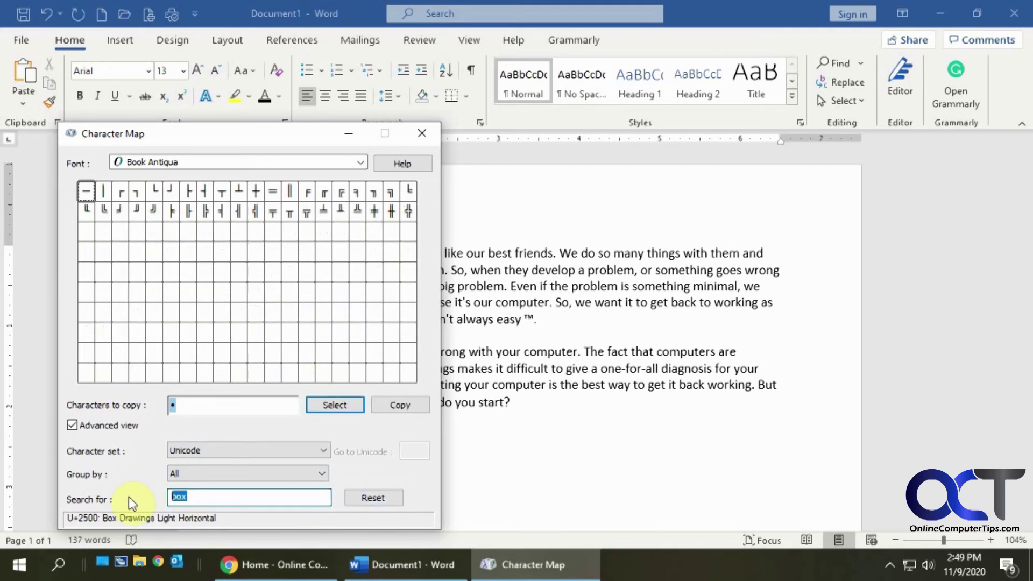
pyautogui.write('circle')
pyautogui.click(363, 494)
pyautogui.click(251, 491)
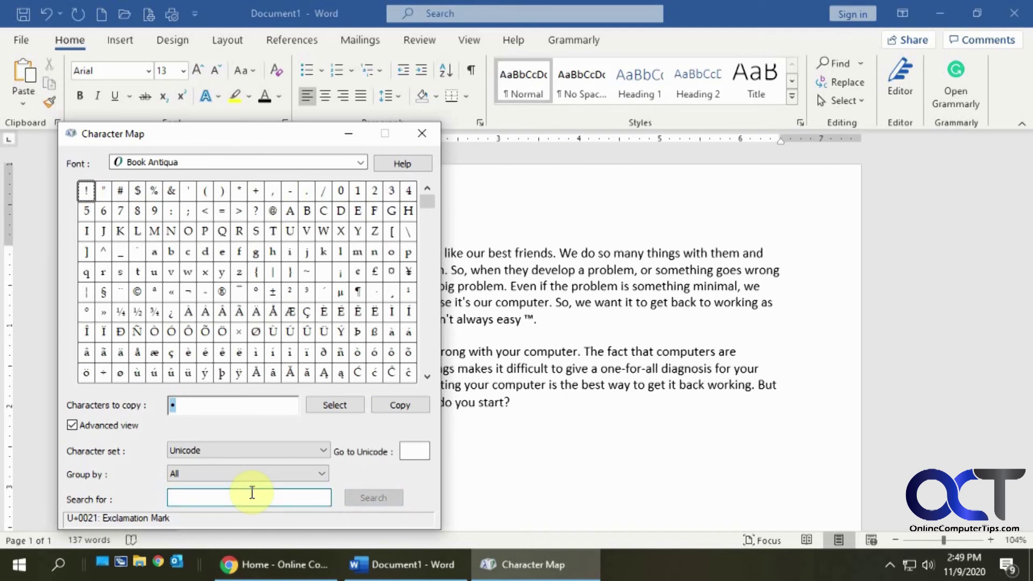
# - Search for 'cir' and copy the White Circle ○
pyautogui.write('circle')
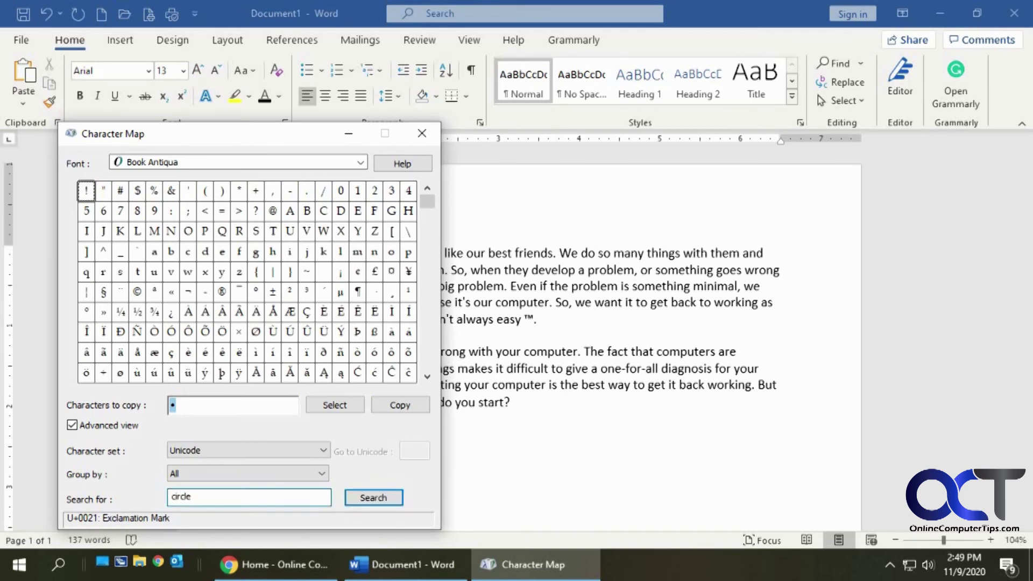
pyautogui.click(372, 497)
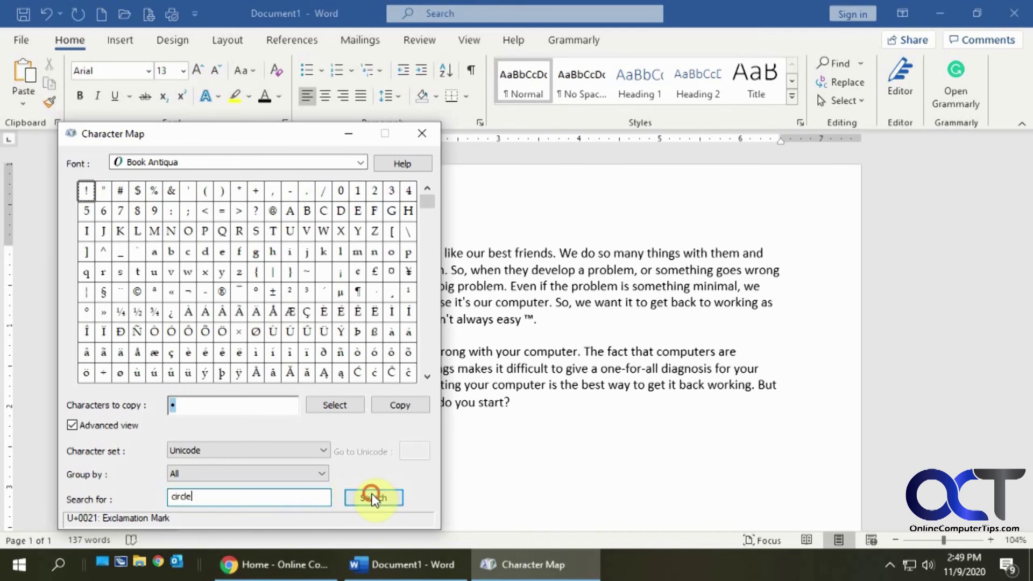
pyautogui.click(84, 190)
pyautogui.click(312, 406)
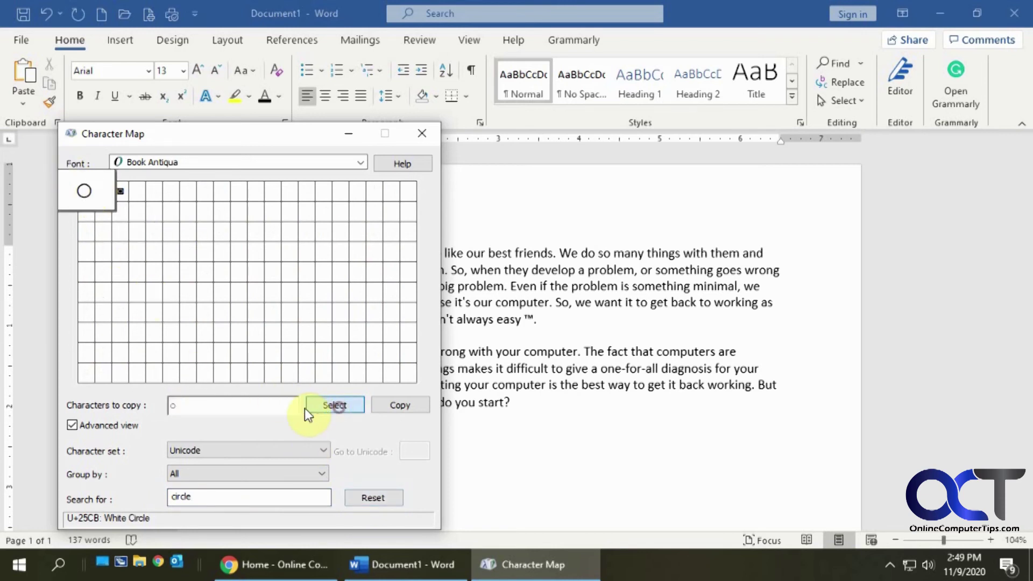
pyautogui.click(396, 410)
# - Paste ○ after 'Where do you start?' in Word, add a new line, and return to Character Map
pyautogui.click(523, 447)
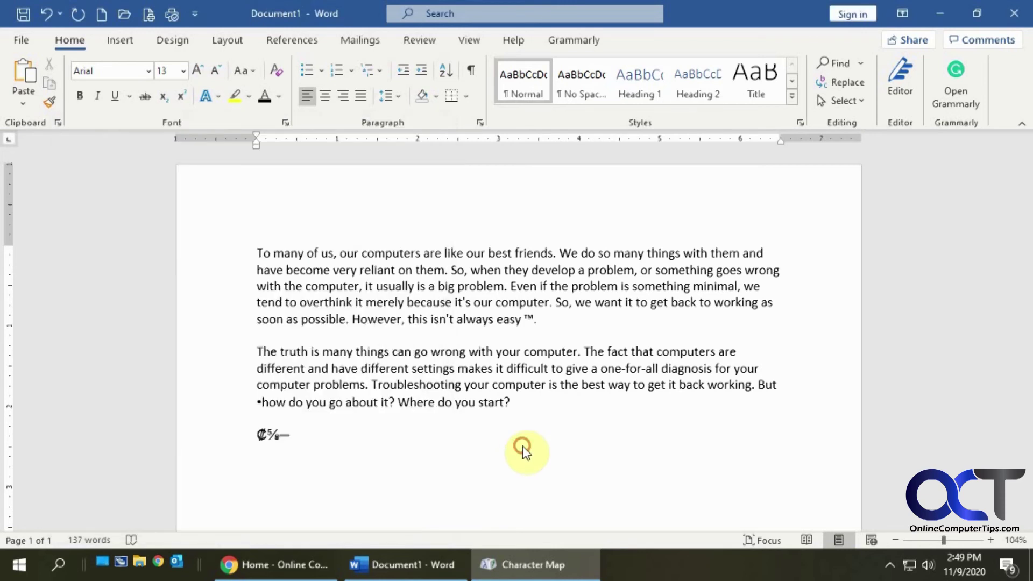
pyautogui.click(540, 403)
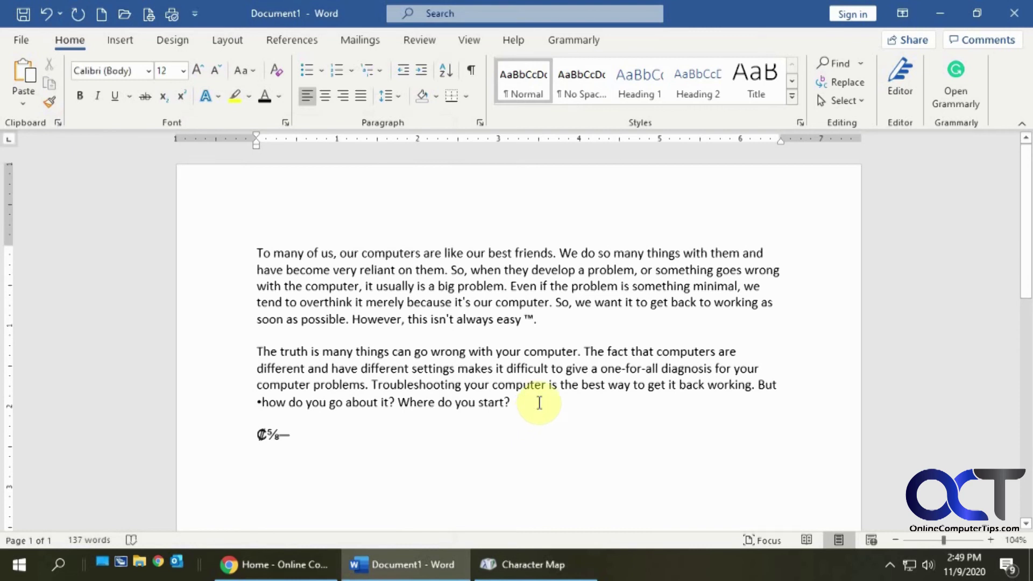
pyautogui.hotkey('ctrl', 'v')
pyautogui.press('Return')
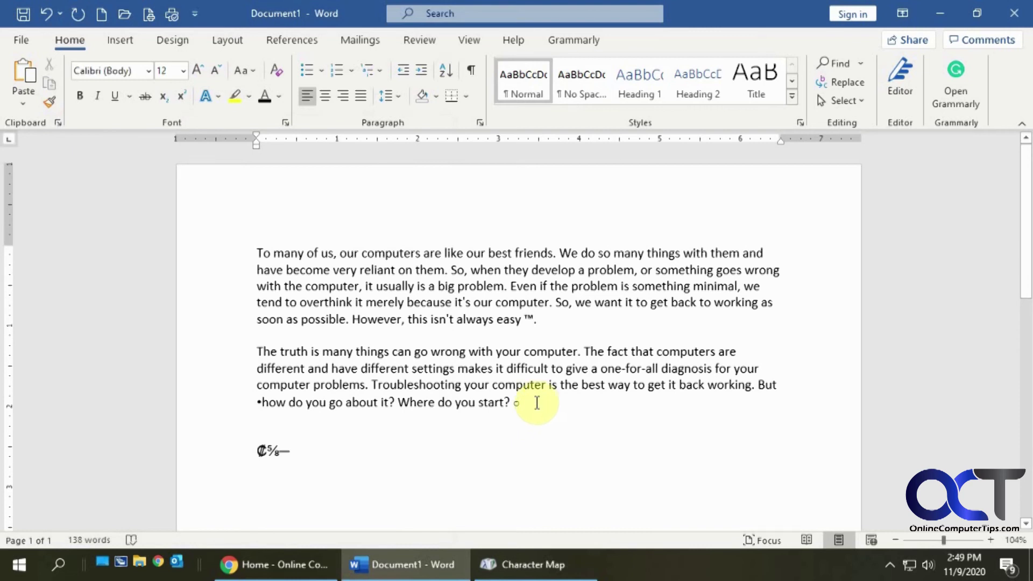
pyautogui.click(524, 564)
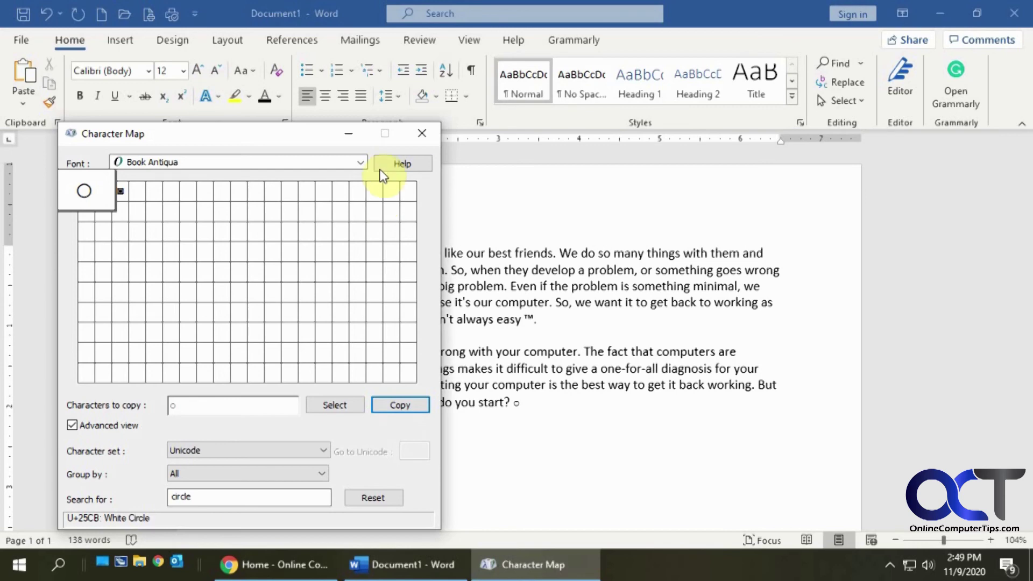
# - Switch Character Map's font to Bradley Hand ITC, copy the white circle again, and return to Word
pyautogui.click(362, 162)
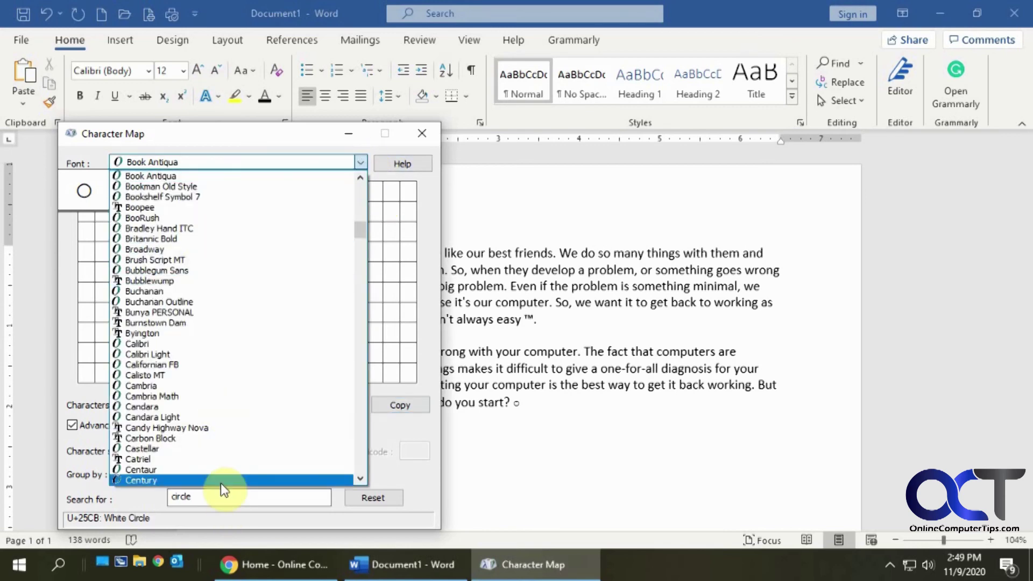
pyautogui.click(359, 218)
pyautogui.moveTo(360, 218); pyautogui.dragTo(361, 197)
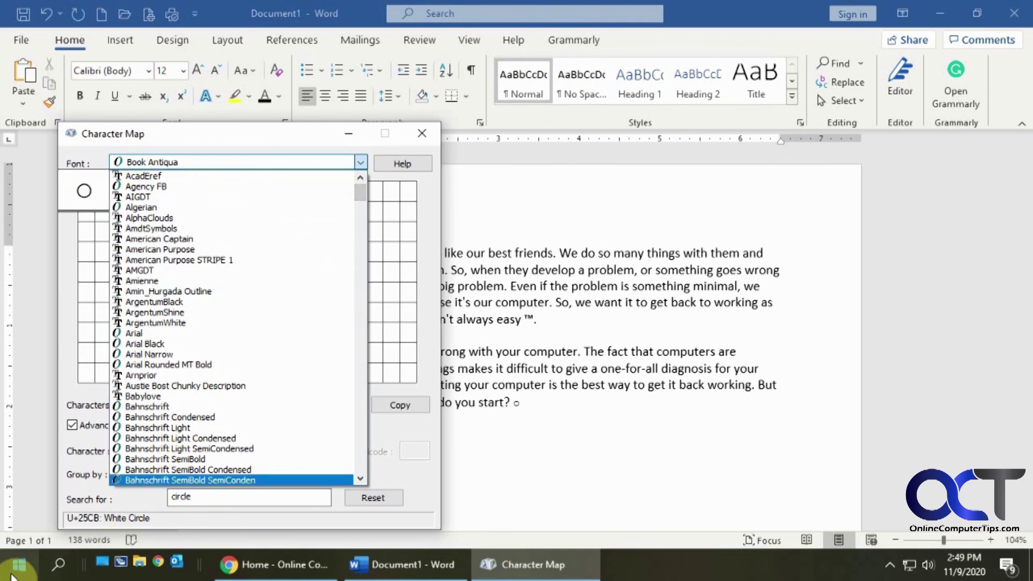
pyautogui.click(361, 161)
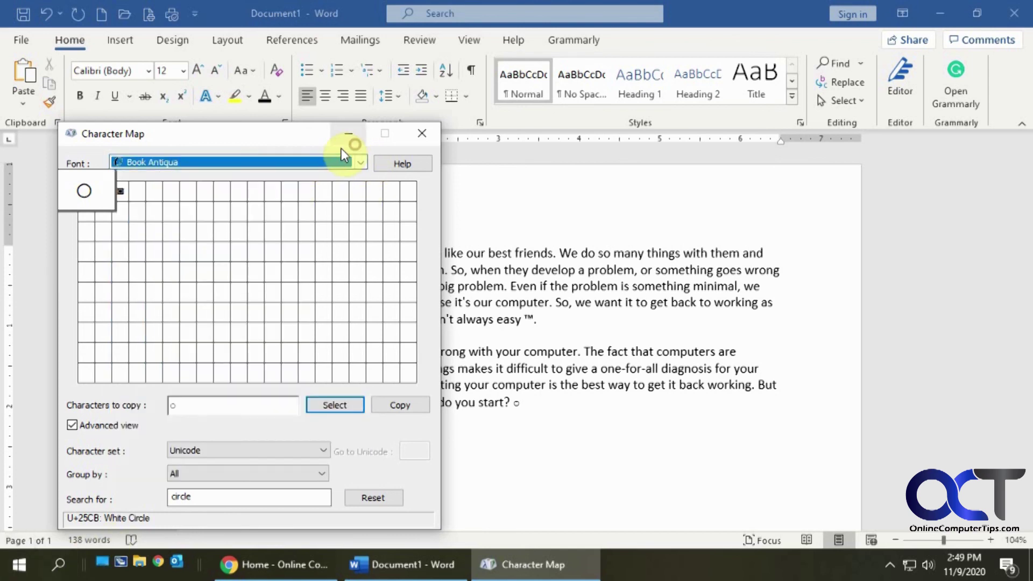
pyautogui.click(360, 161)
pyautogui.click(259, 227)
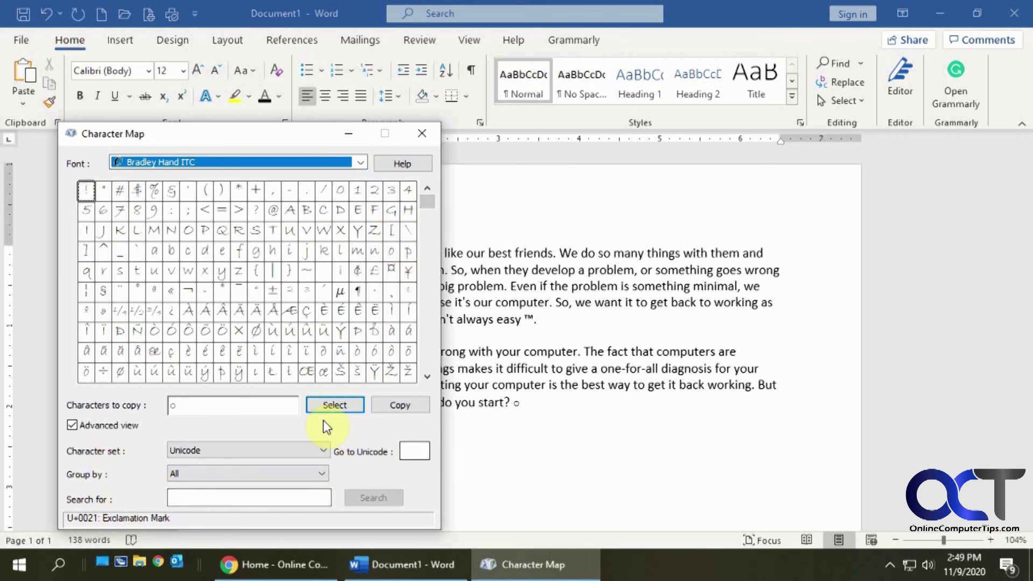
pyautogui.click(399, 404)
pyautogui.click(498, 419)
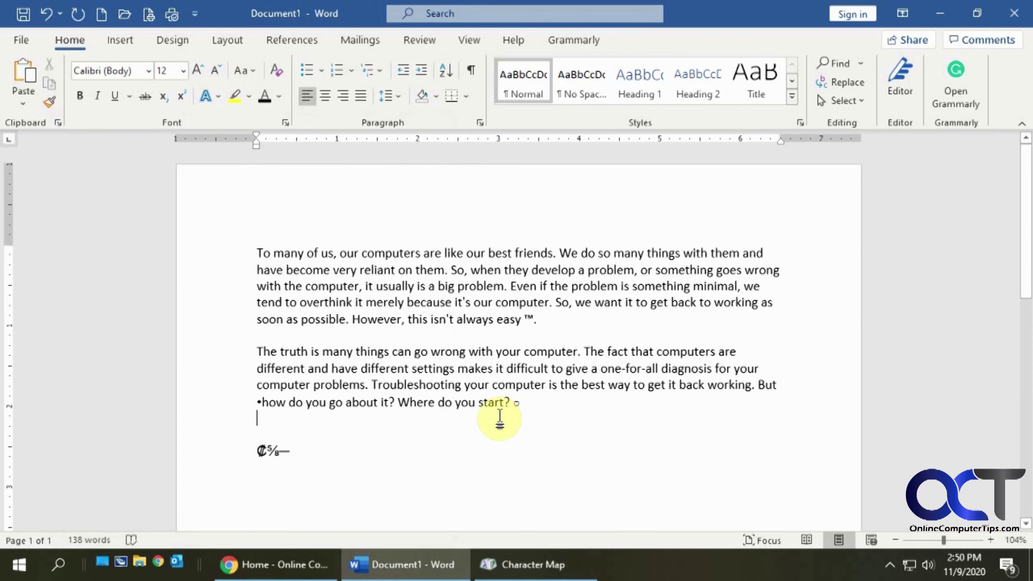